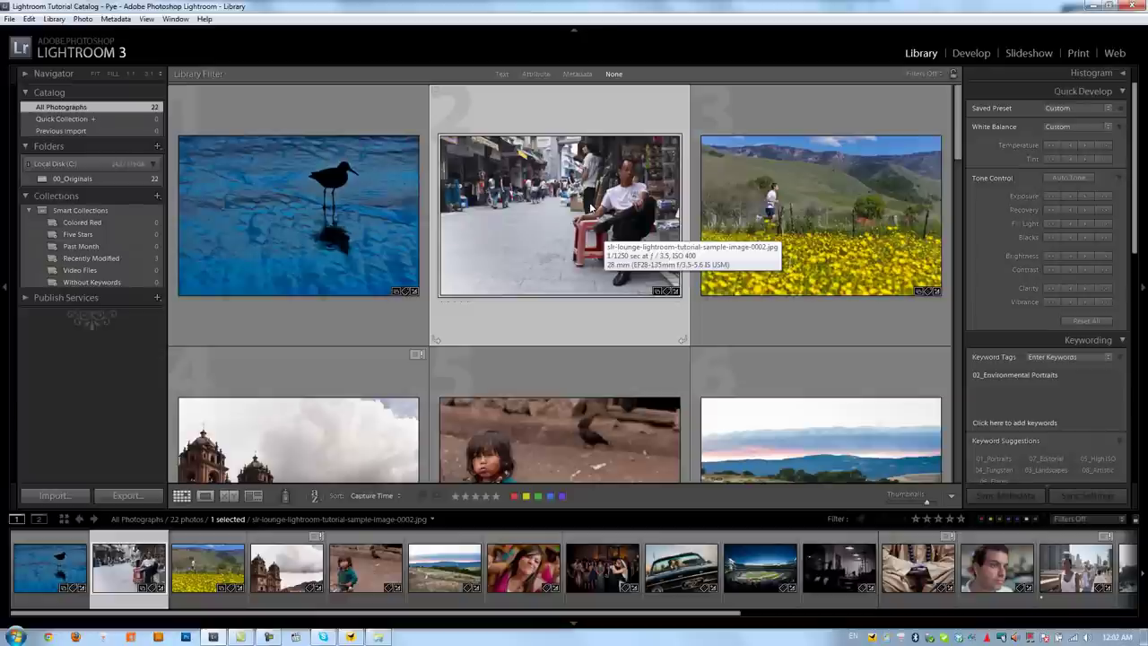
Scroll through the Library grid to browse the catalog's 22 photographs.
scroll(572, 213, "down", 3)
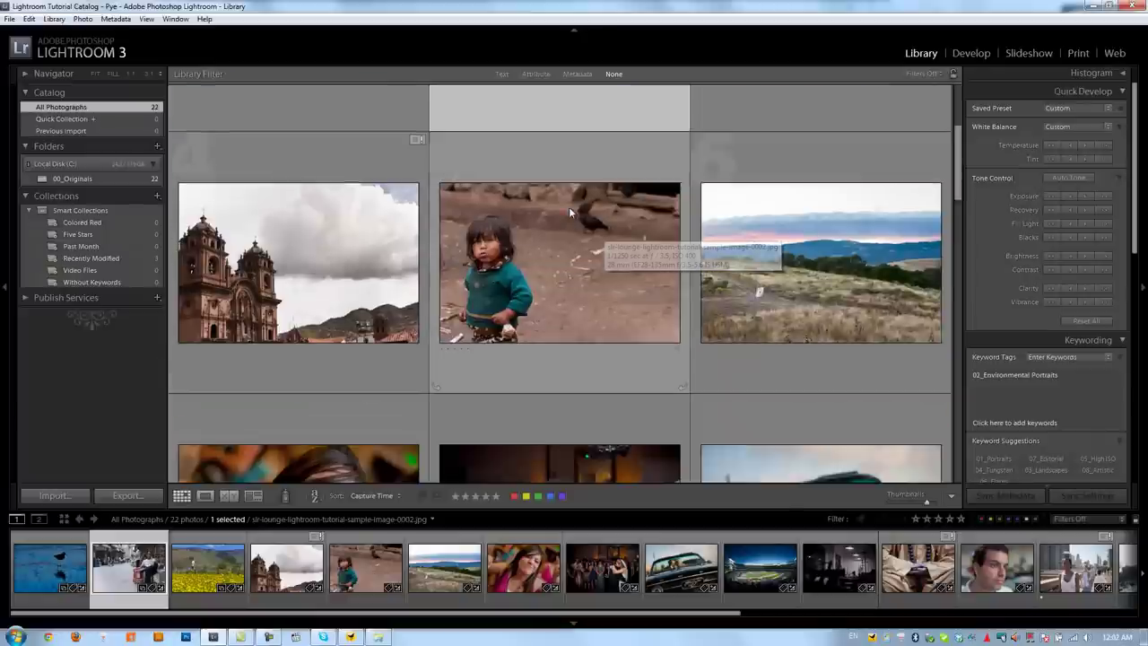
scroll(603, 214, "down", 2)
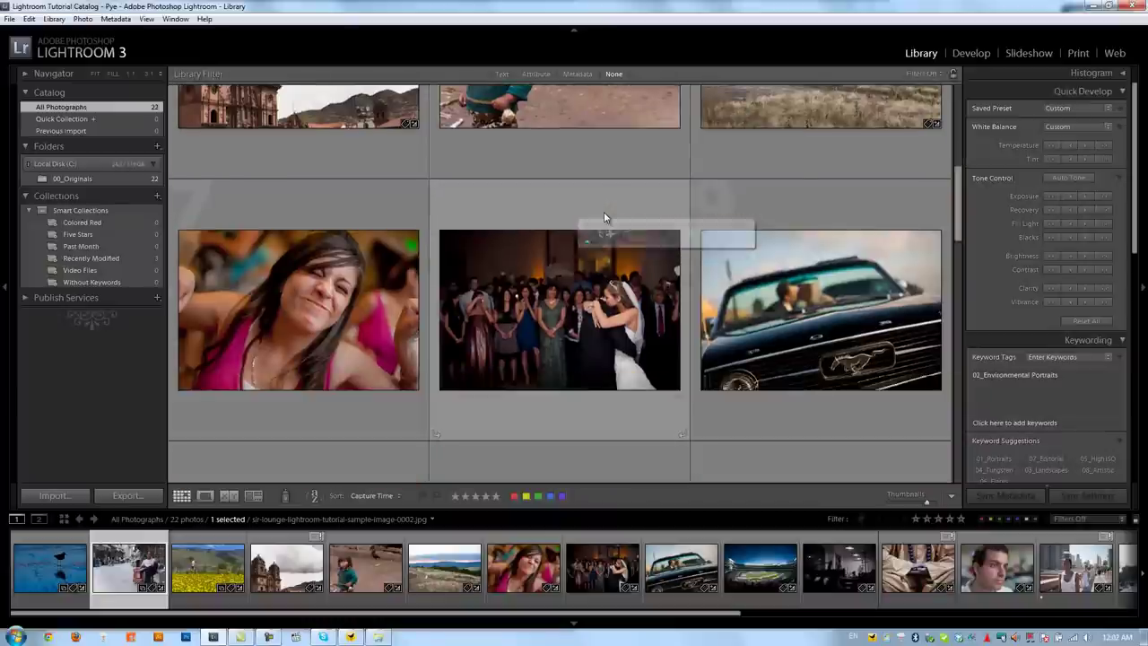
scroll(604, 214, "up", 5)
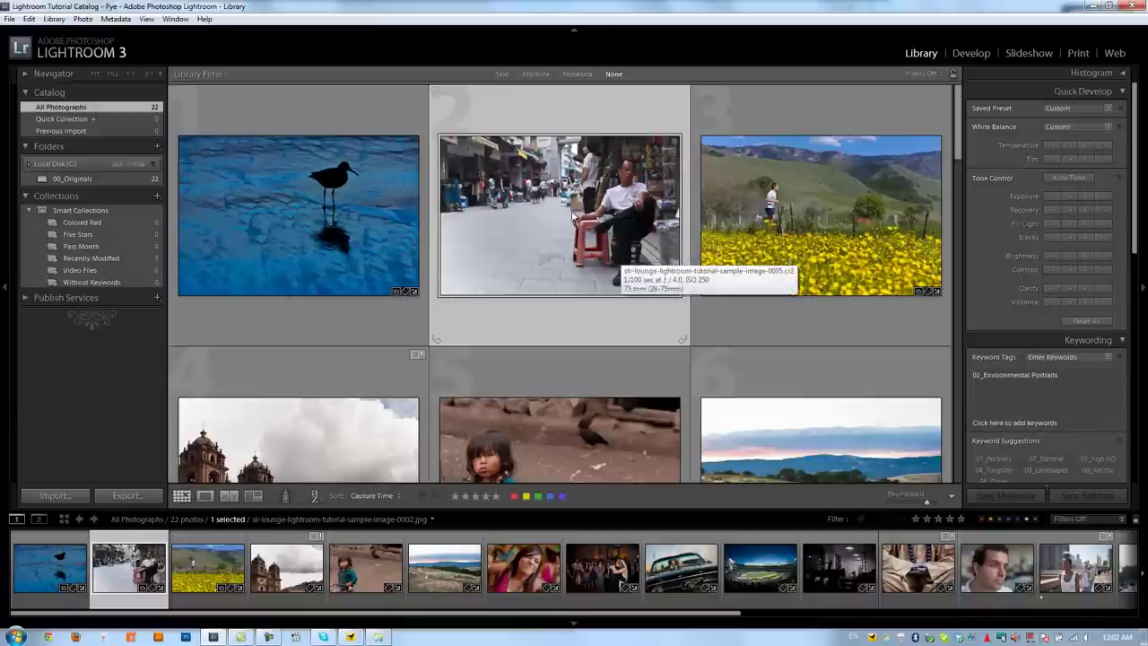
double_click(500, 320)
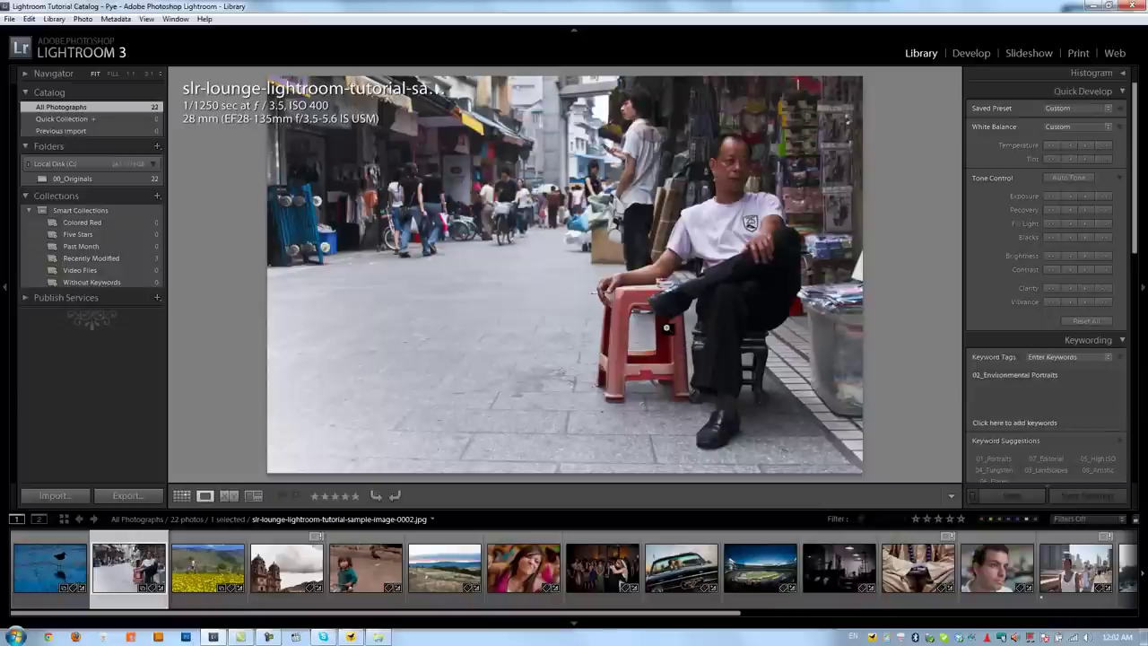
key("v")
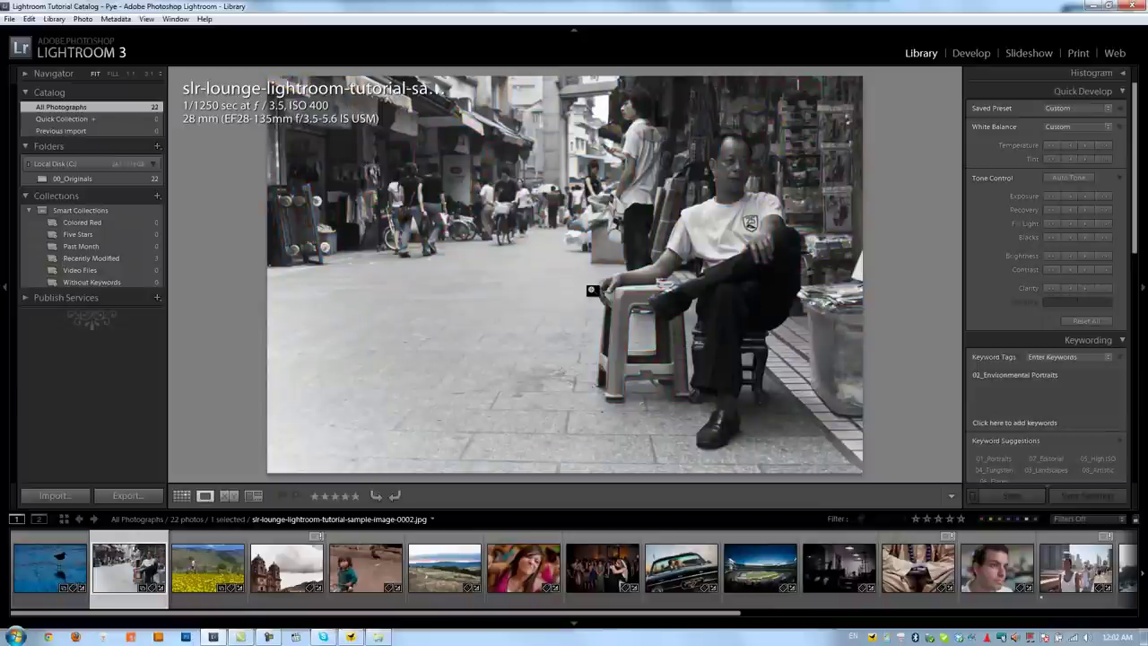
key("v")
key("g")
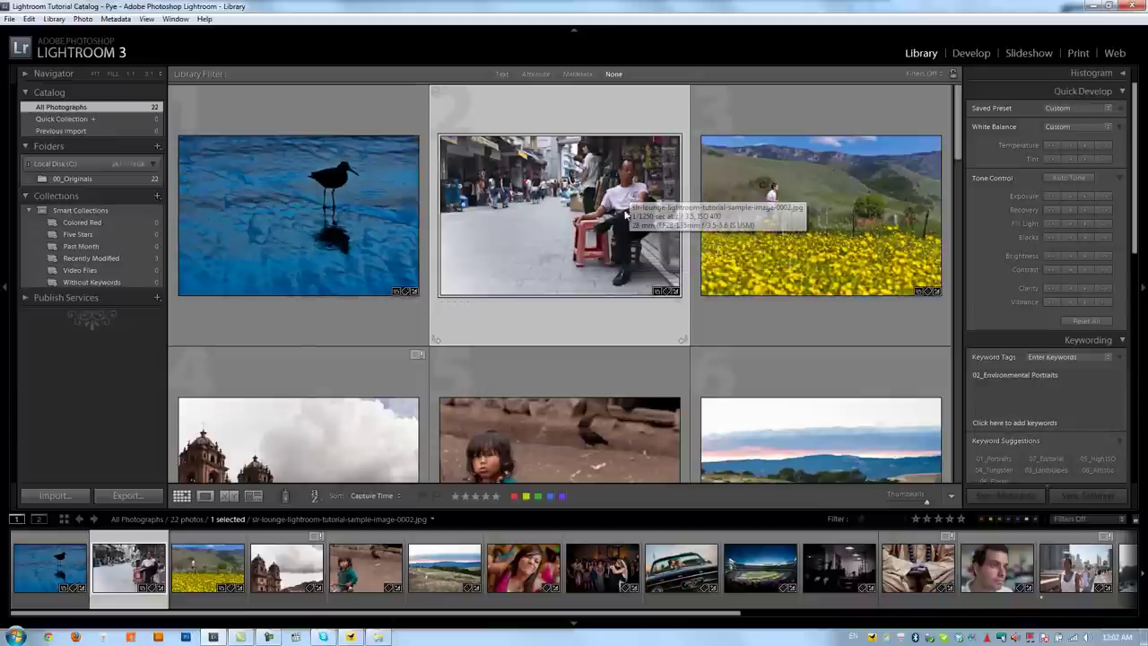
scroll(610, 231, "down", 2)
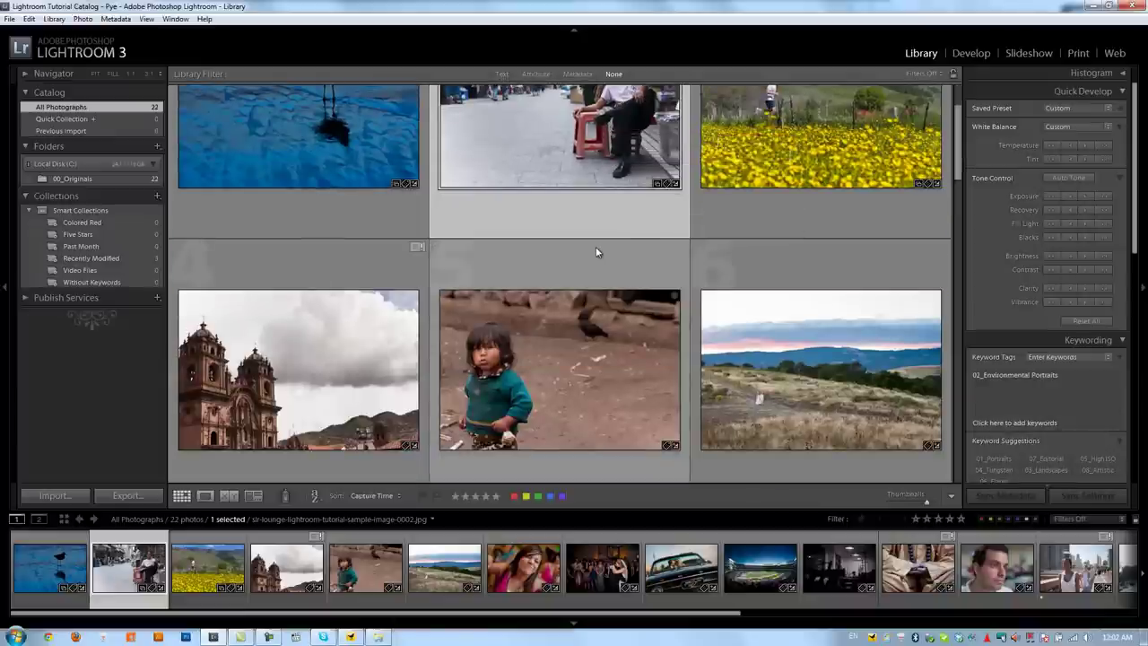
scroll(582, 274, "down", 2)
left_click(581, 313)
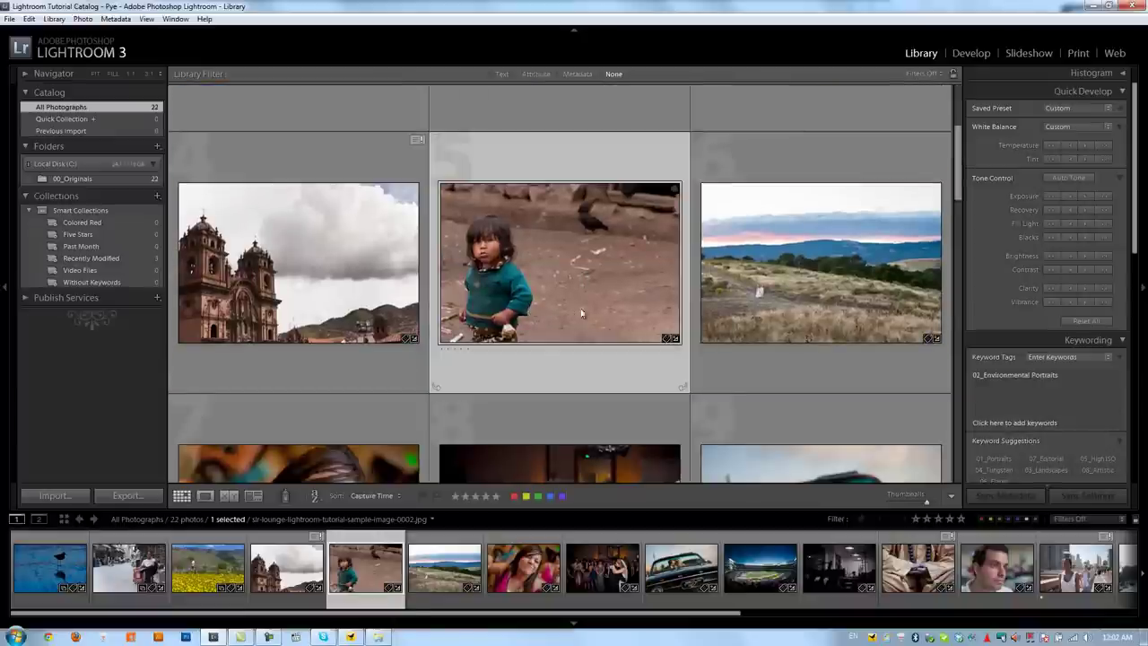
double_click(547, 270)
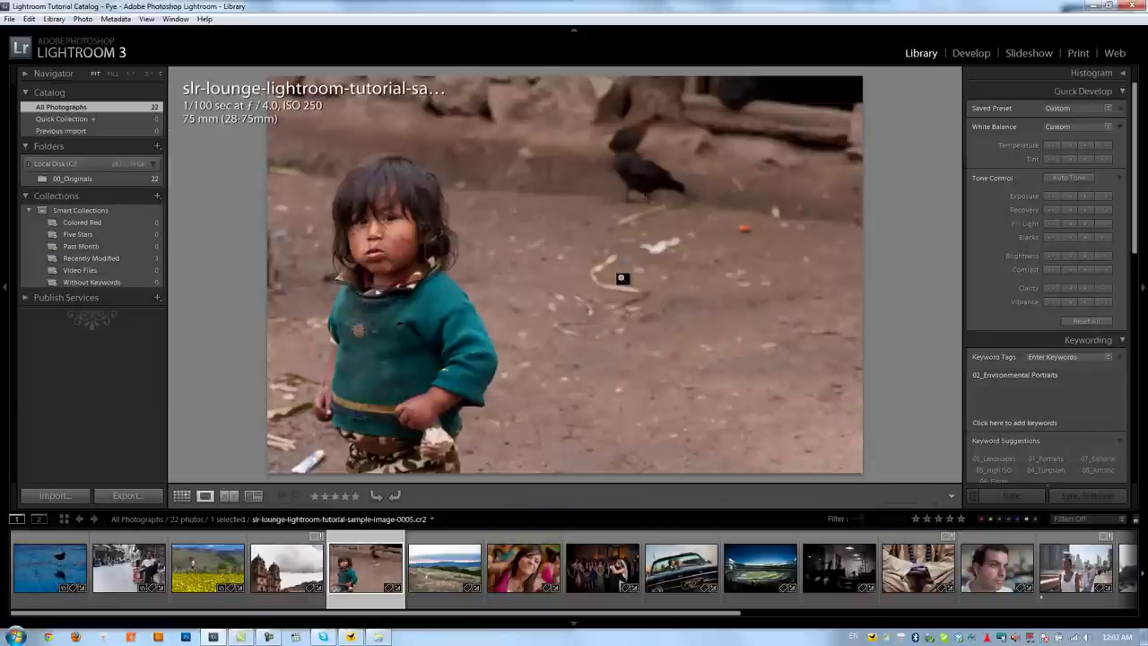
key("v")
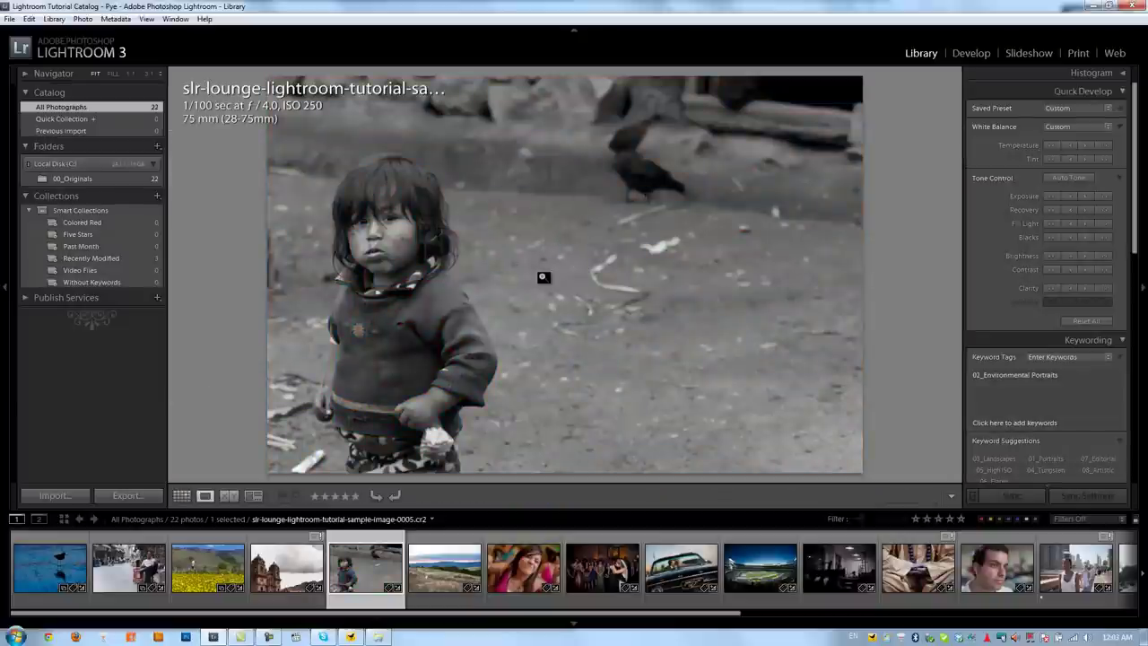
key("v")
key("g")
scroll(557, 275, "down", 2)
left_click(646, 316)
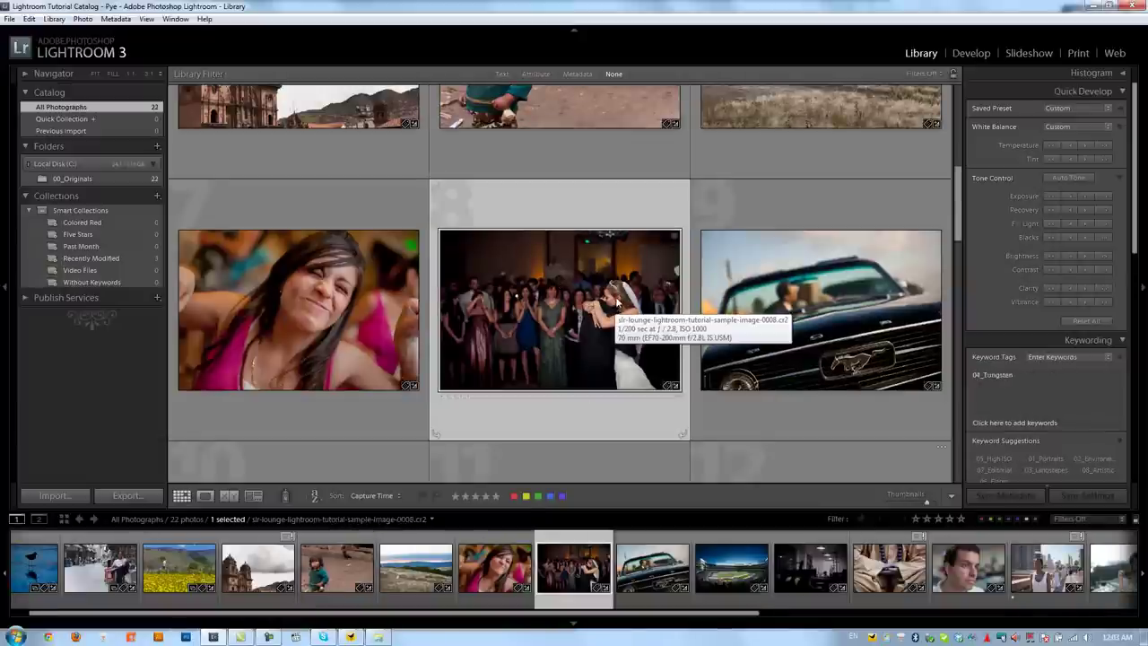
scroll(617, 303, "down", 1)
scroll(617, 294, "down", 2)
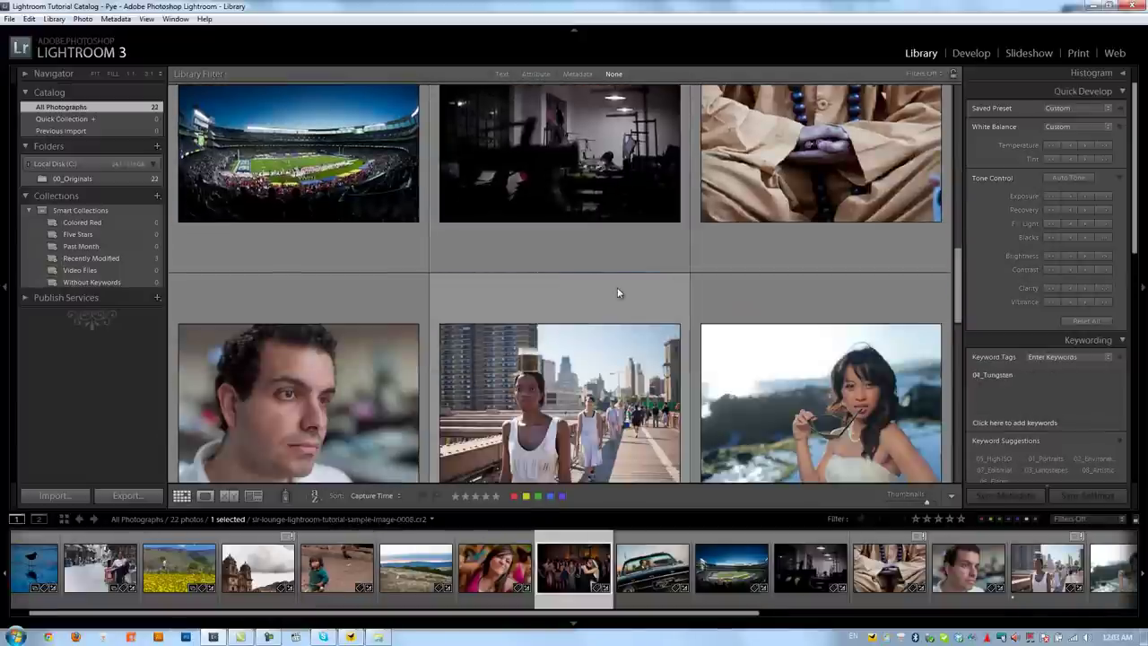
scroll(617, 288, "down", 2)
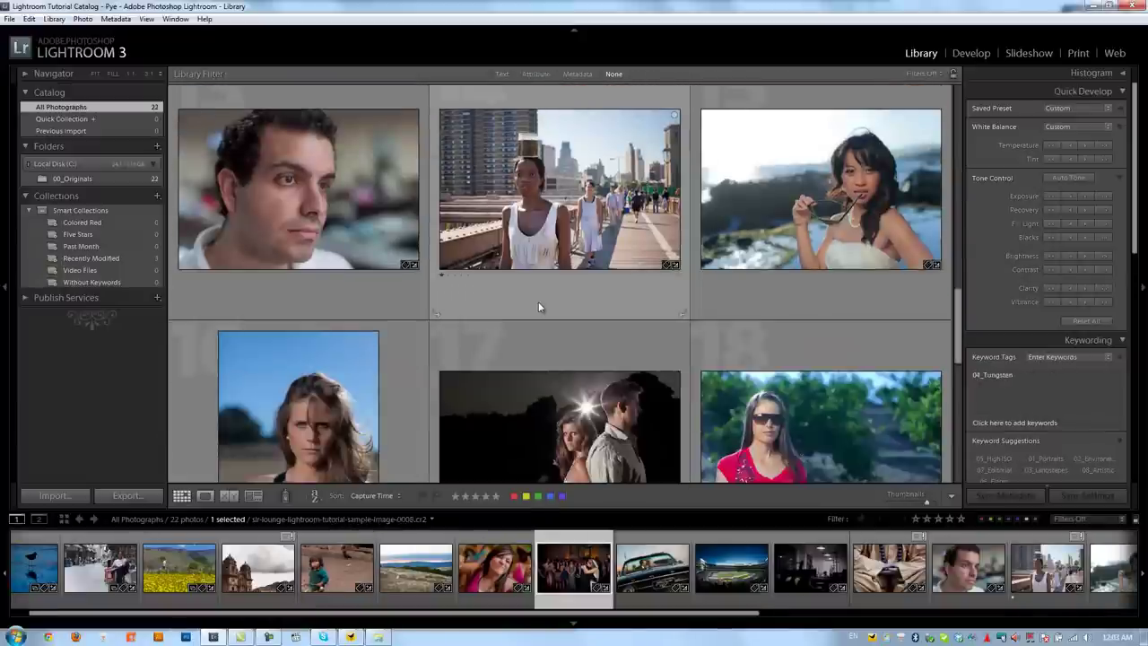
scroll(543, 301, "up", 4)
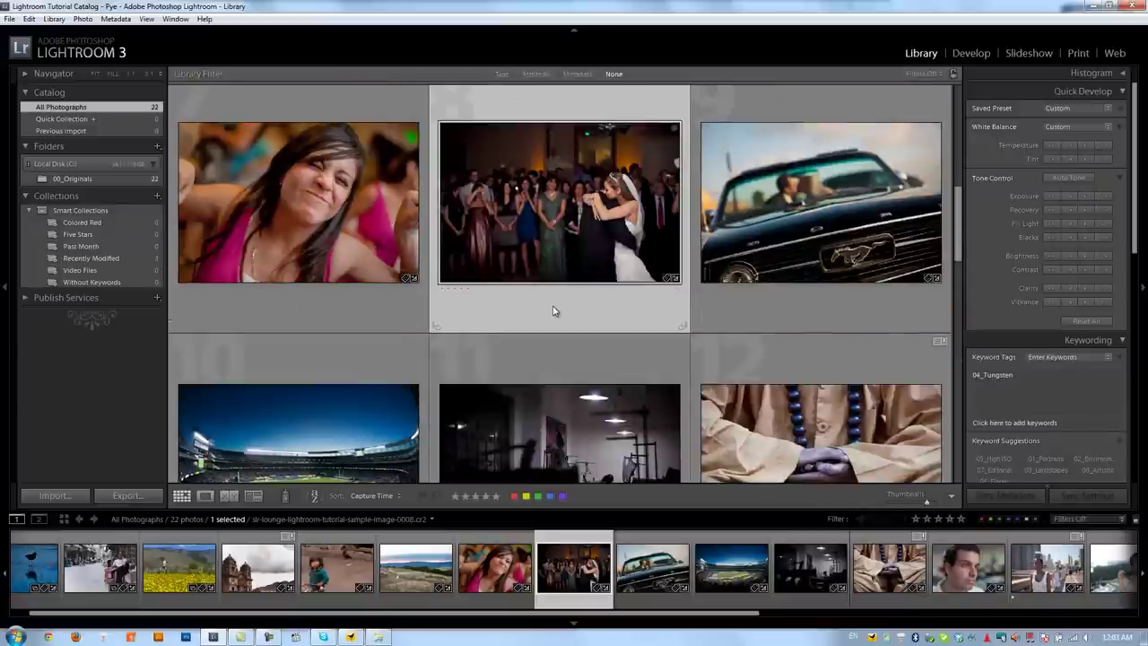
scroll(553, 310, "up", 4)
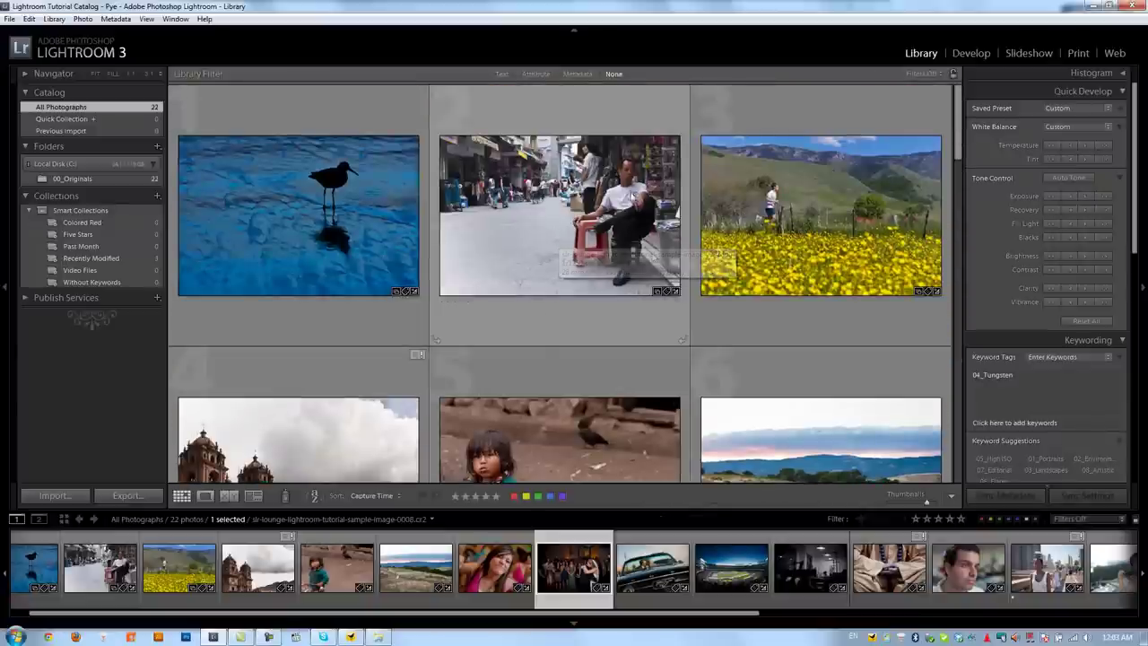
left_click(580, 190)
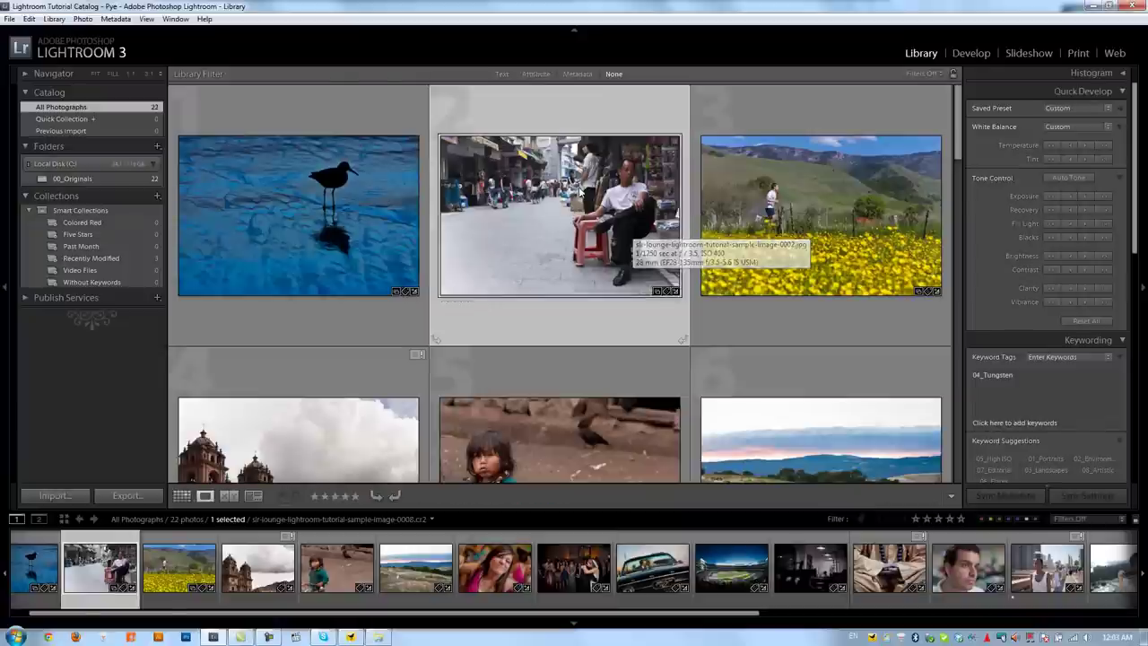
double_click(580, 190)
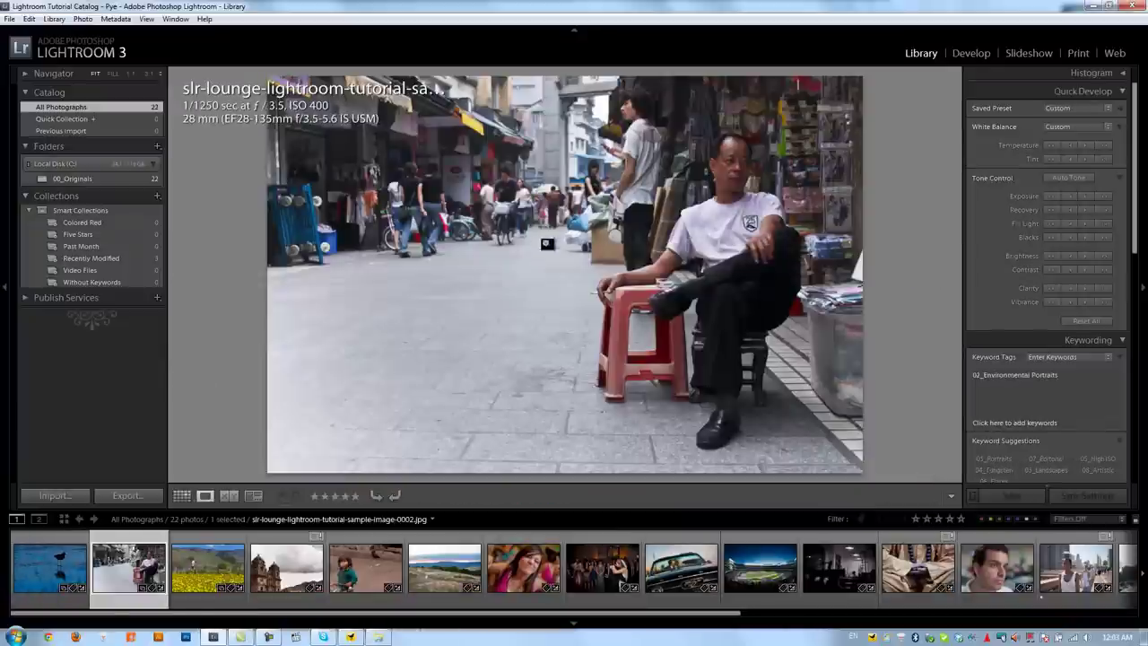
Convert the street photo to black and white in the Develop module.
left_click(972, 53)
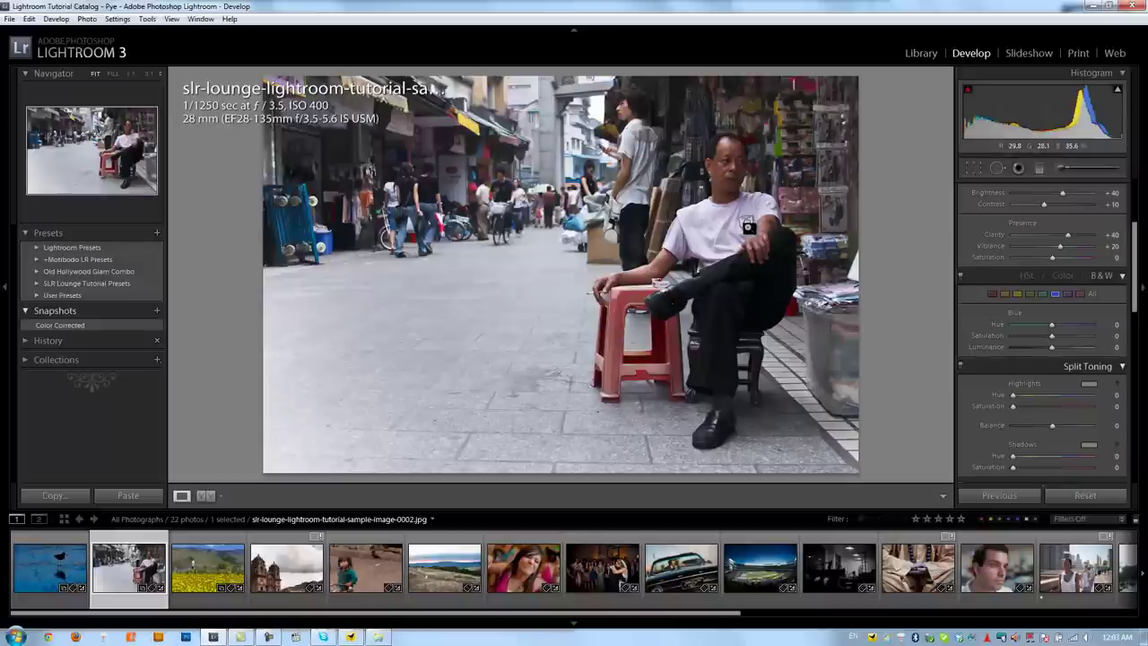
left_click(1102, 275)
scroll(1068, 323, "up", 4)
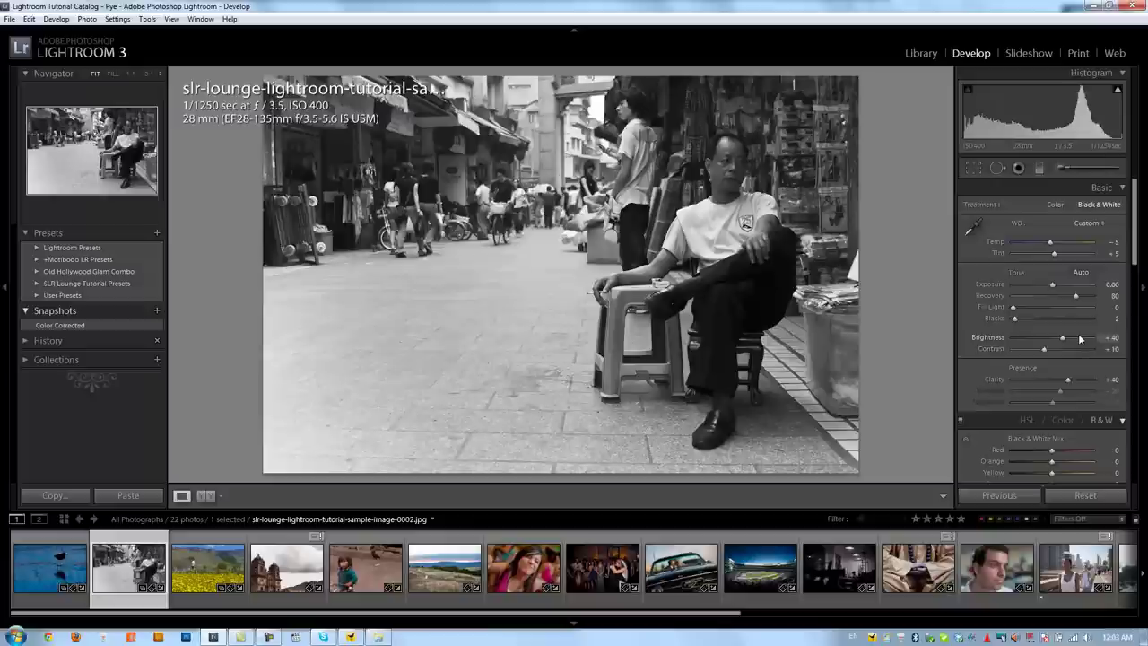
Raise Brightness from +60 to +80 and Contrast from +10 to +40.
key("shift")
key("shift+Up")
key("shift+Up")
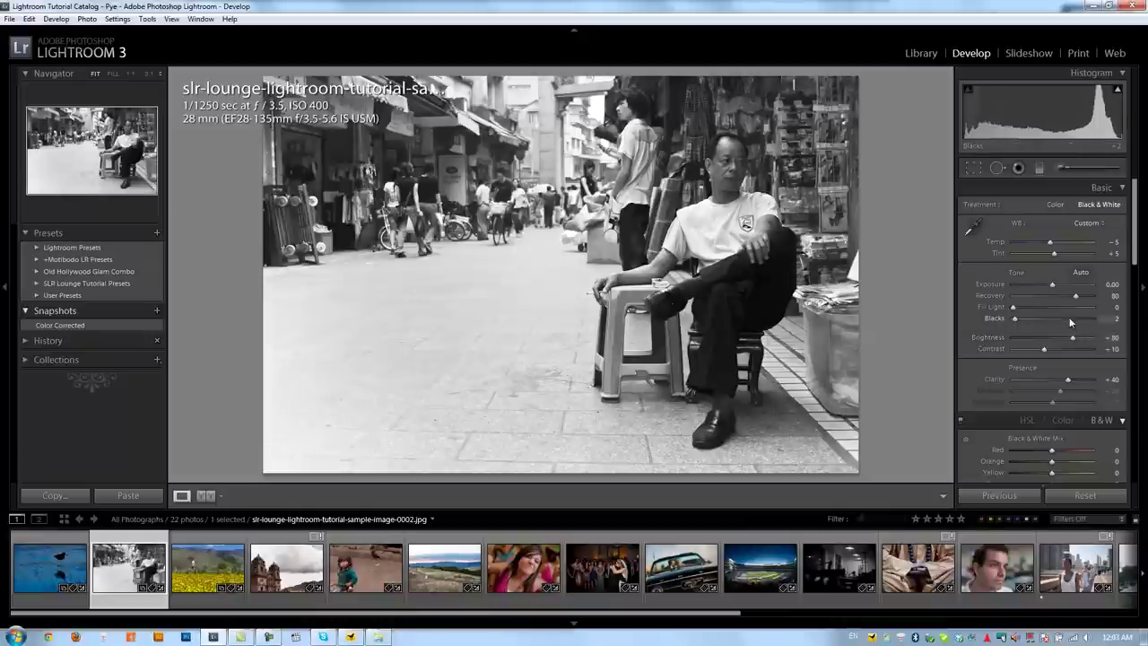
key("shift")
key("shift+Up")
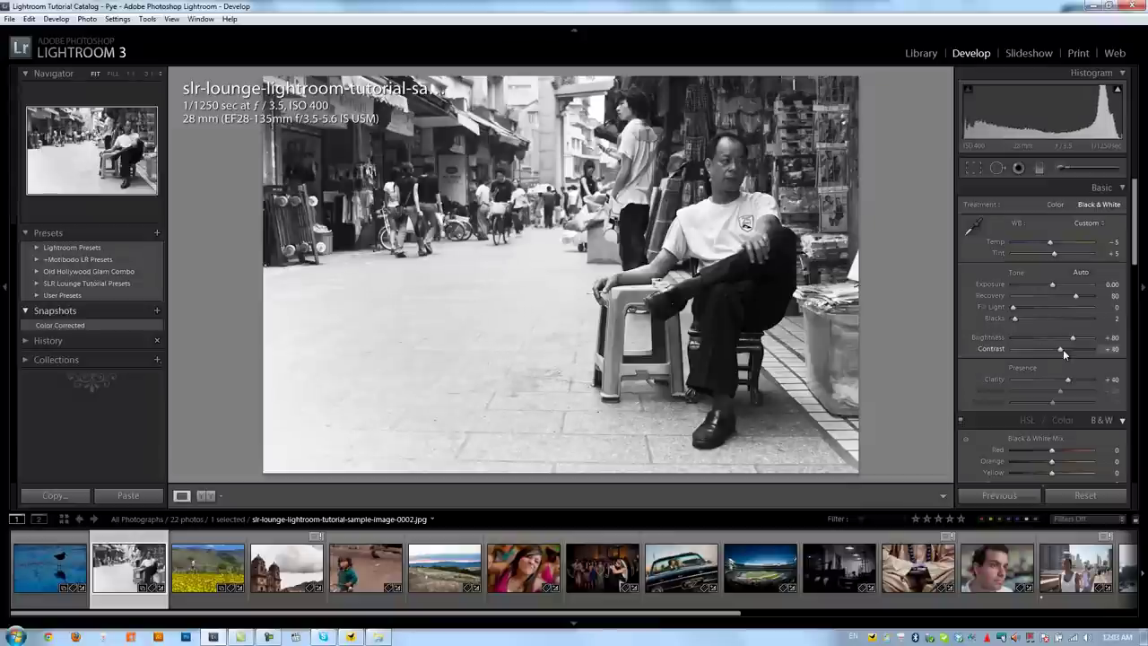
key("Up")
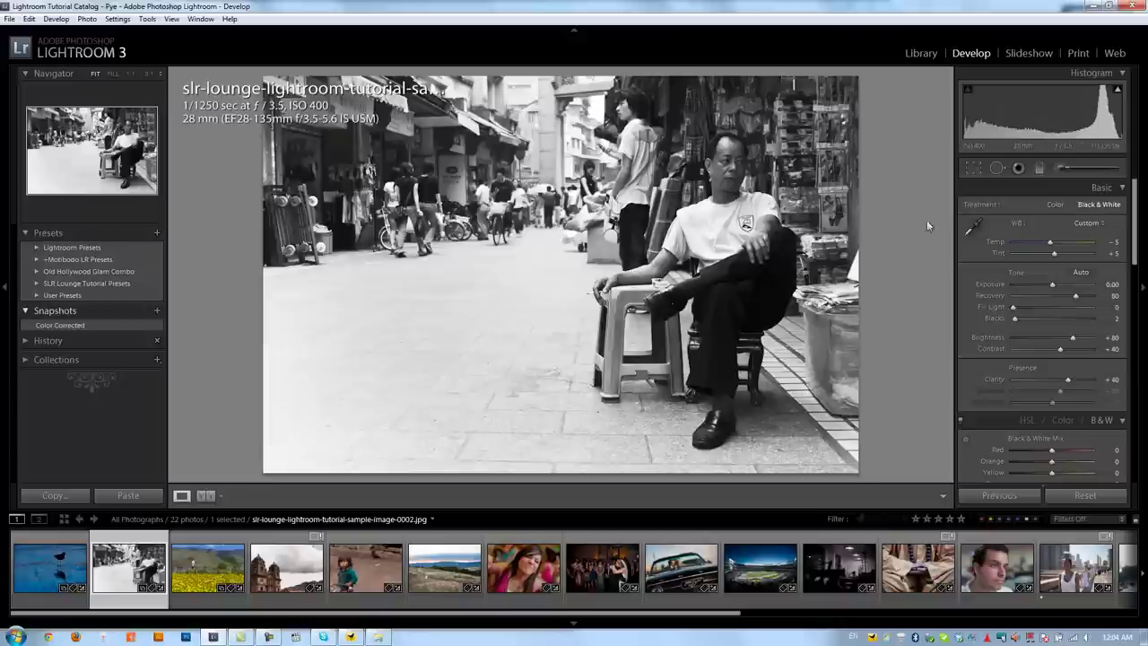
Add a graduated filter at Exposure −1.08 darkening the left side, shifted further right.
left_click(1040, 170)
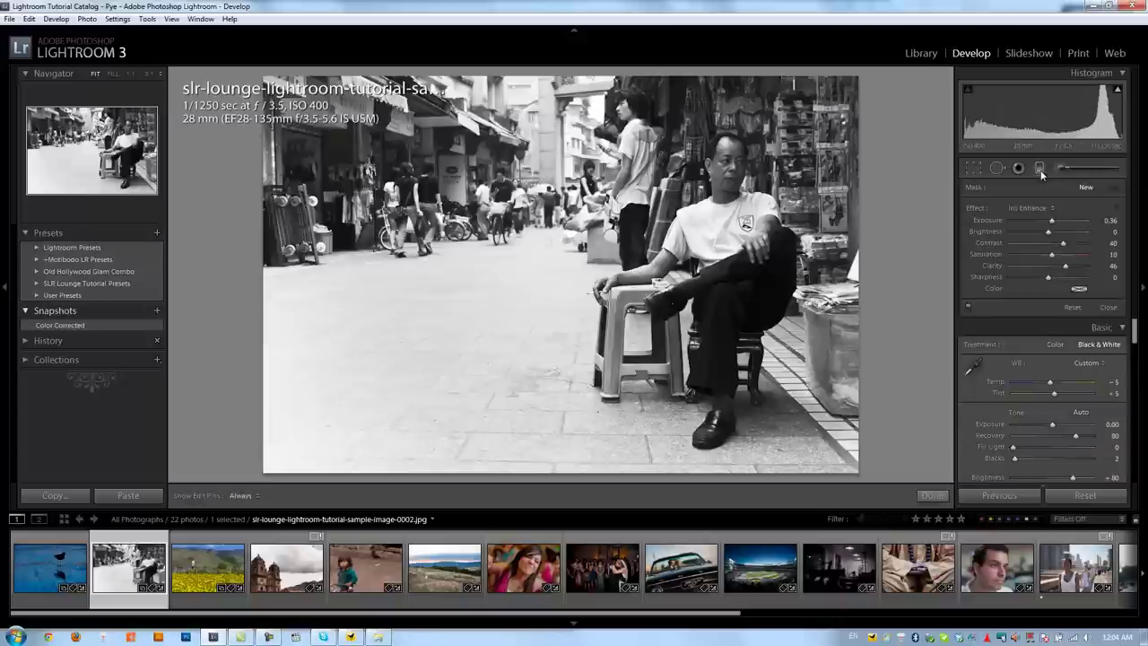
left_click(549, 241)
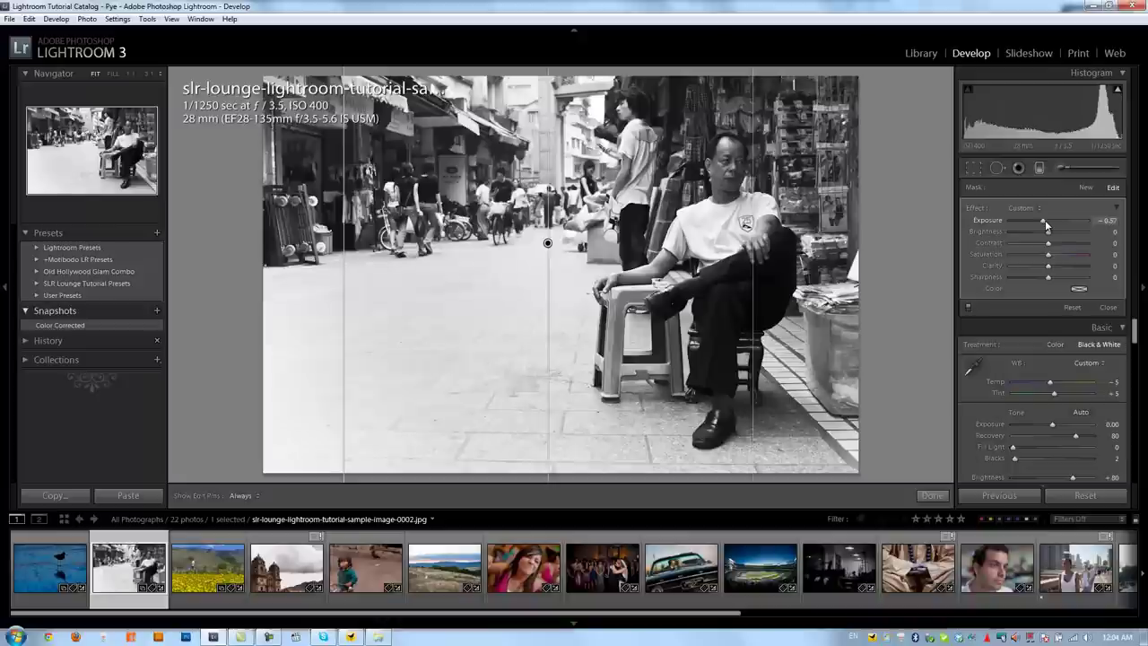
left_click_drag(1045, 220, 1041, 223)
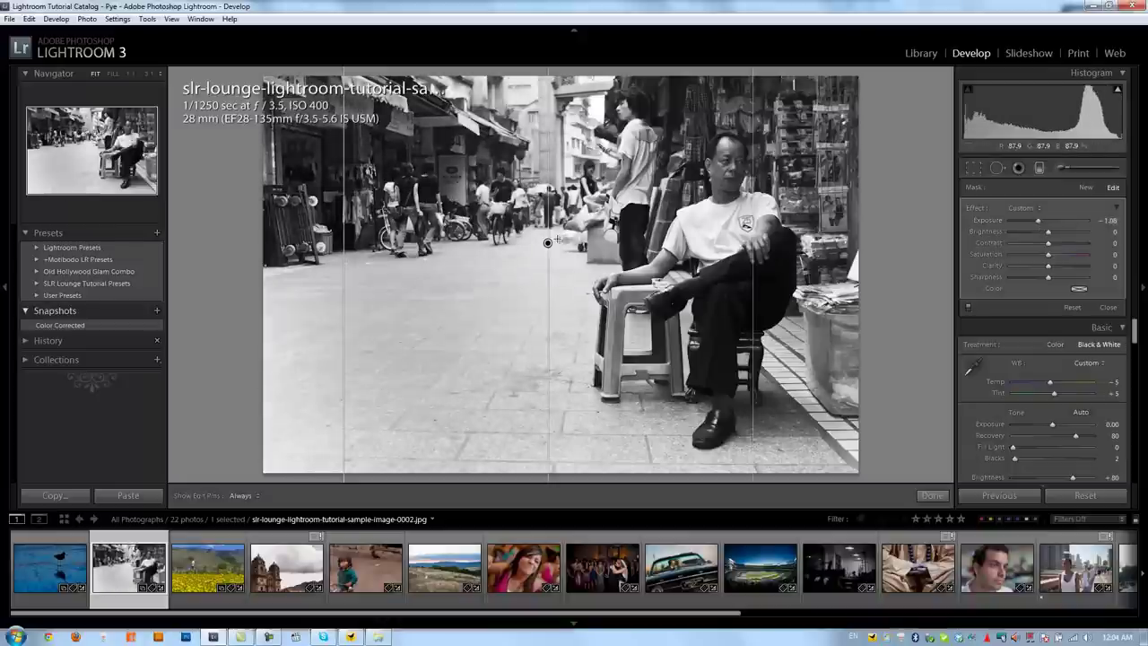
left_click_drag(548, 244, 606, 244)
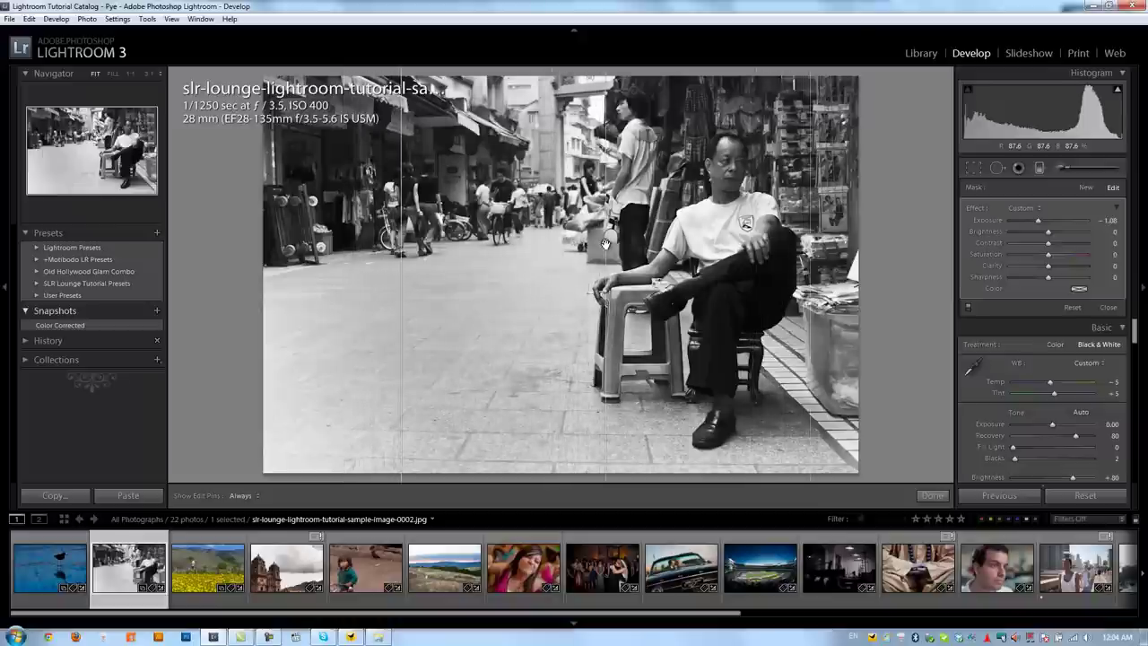
left_click(1041, 169)
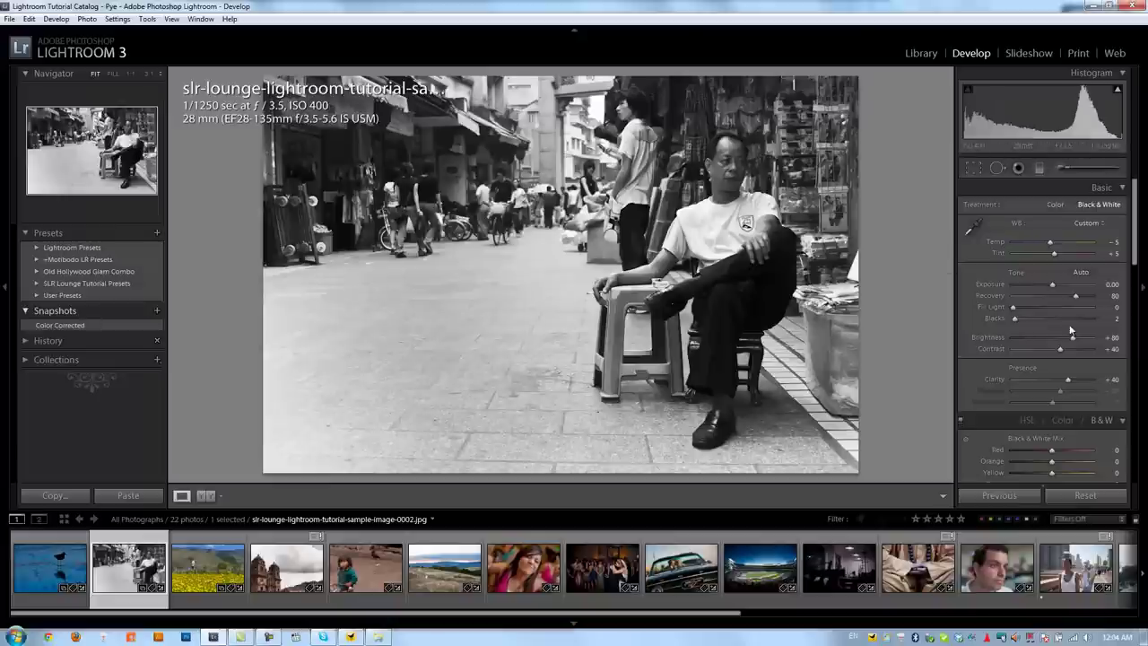
Brighten to +85 and add a lens vignette with Amount +65 and Midpoint 15.
left_click_drag(1073, 338, 1075, 339)
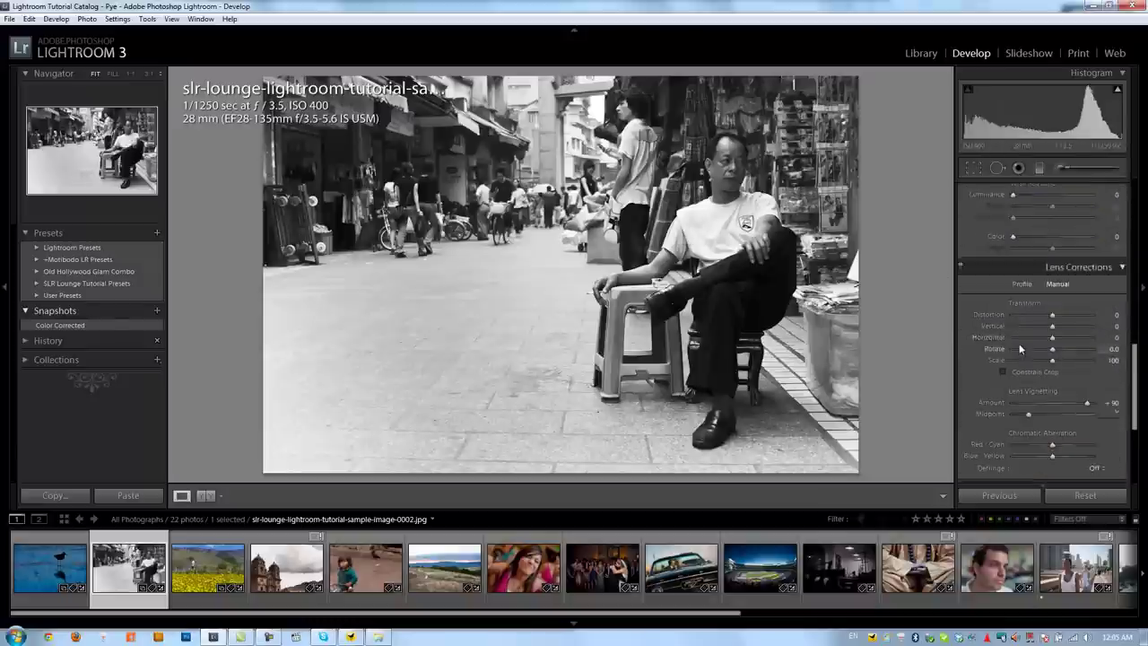
scroll(1019, 348, "down", 4)
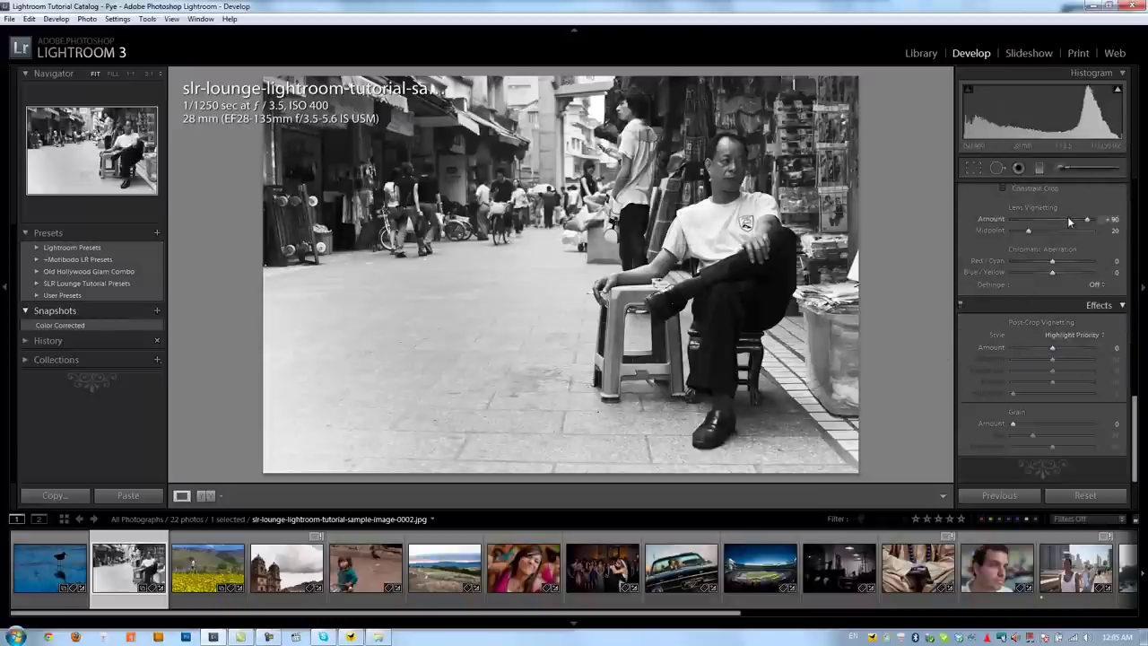
key("shift")
key("shift+Down")
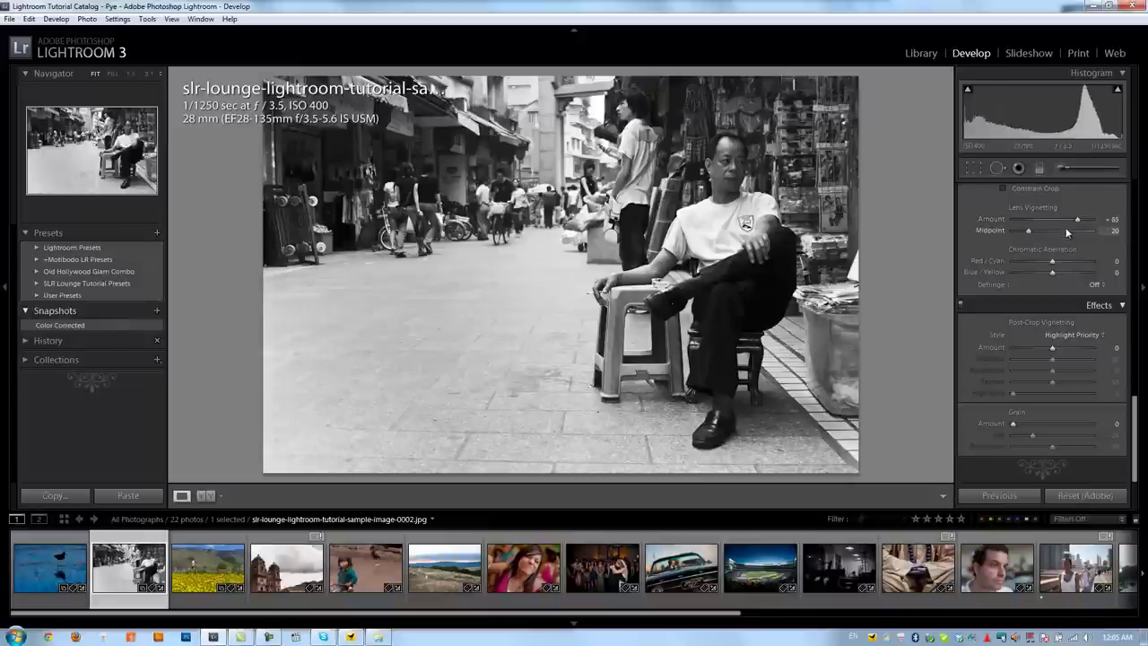
key("shift+Up")
key("shift+Down")
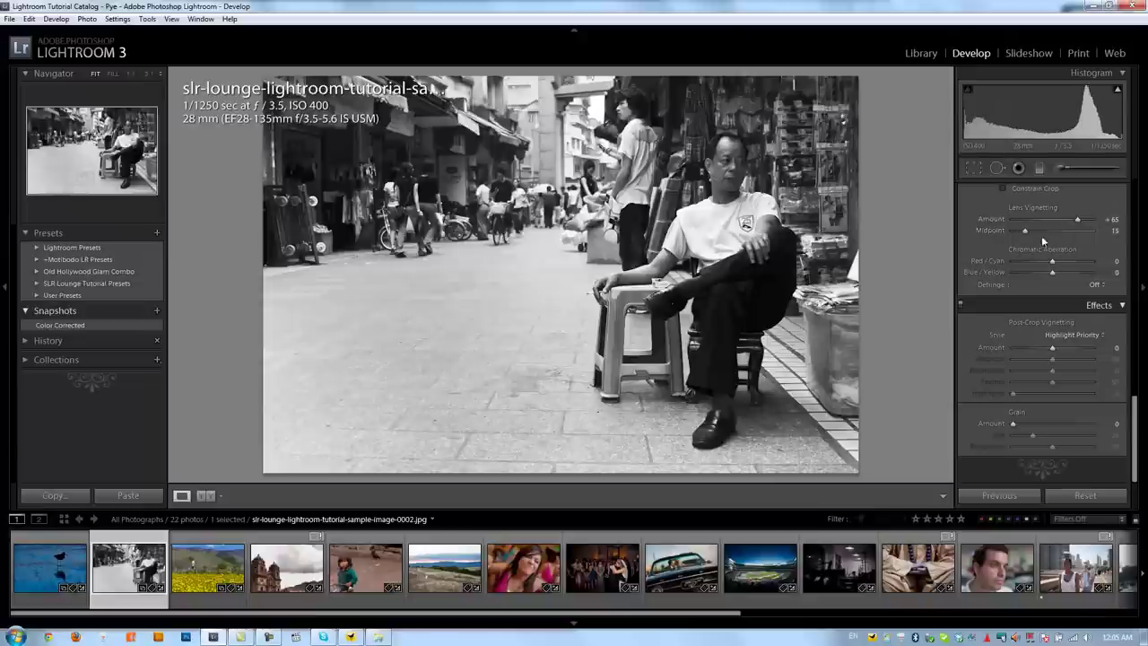
Save the street photo's edit as a snapshot named 'Black and White'.
scroll(1032, 381, "up", 5)
scroll(1033, 381, "up", 3)
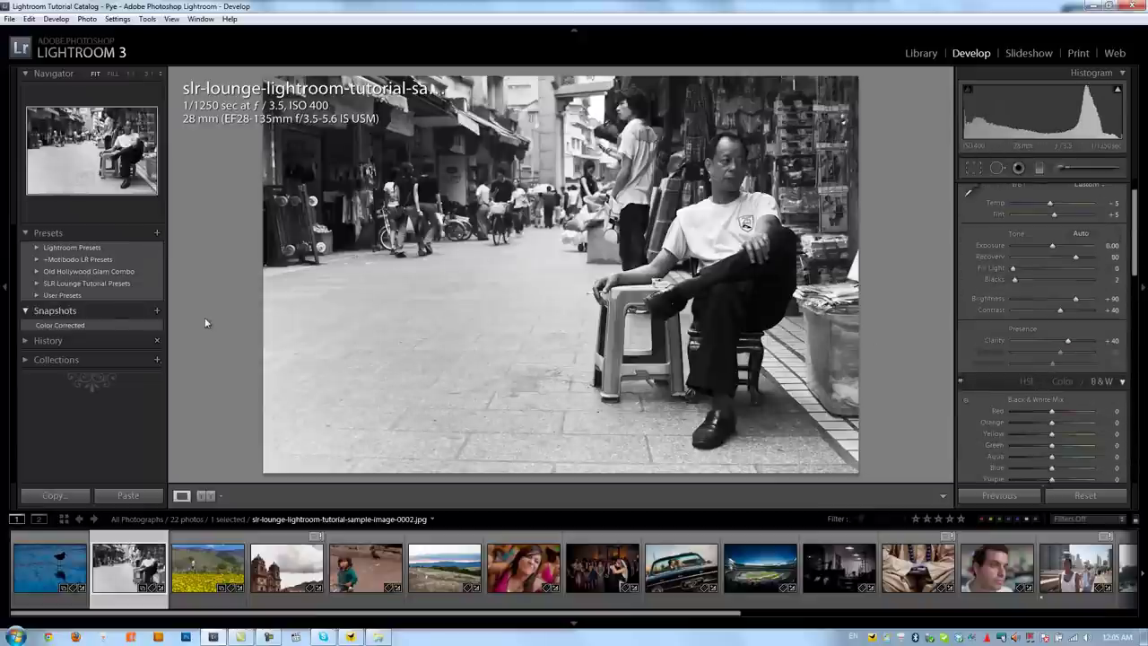
left_click(156, 310)
type("Black and White")
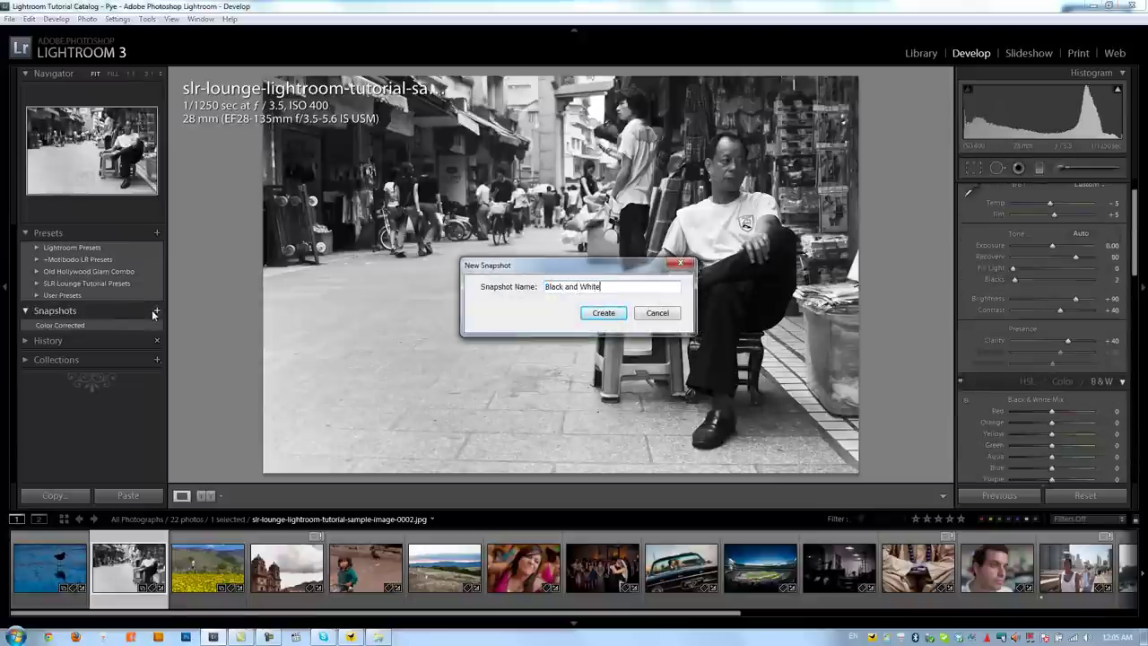
key("Return")
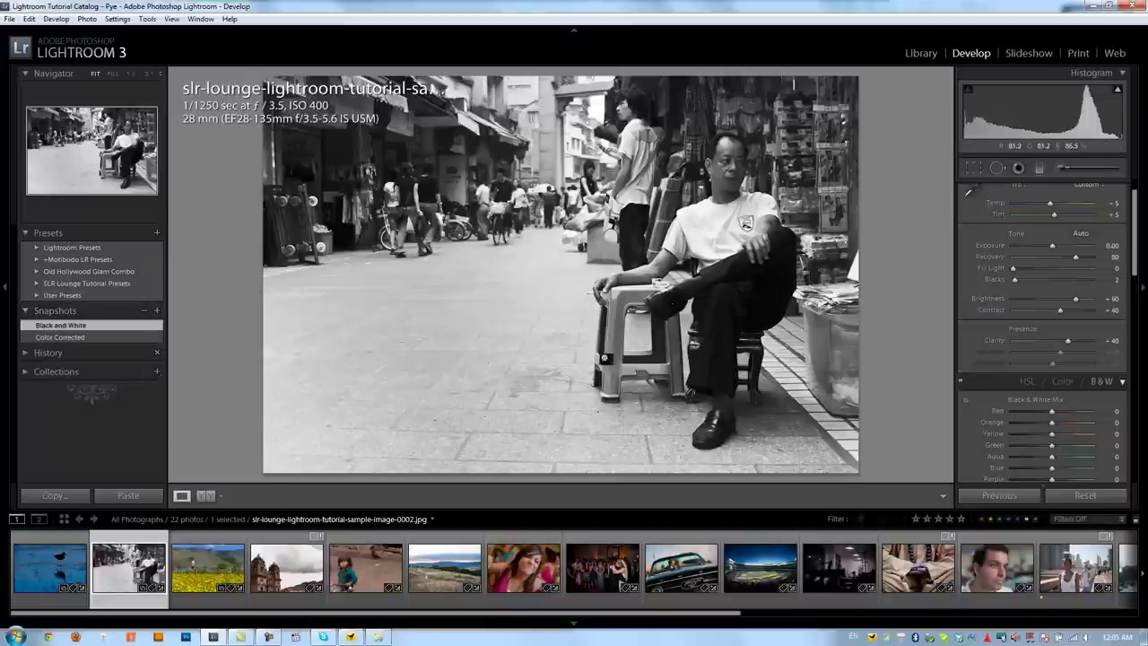
Open the landscape couple photo, make it black and white, and set Contrast +65, Blacks 10, Brightness +125.
left_click(439, 574)
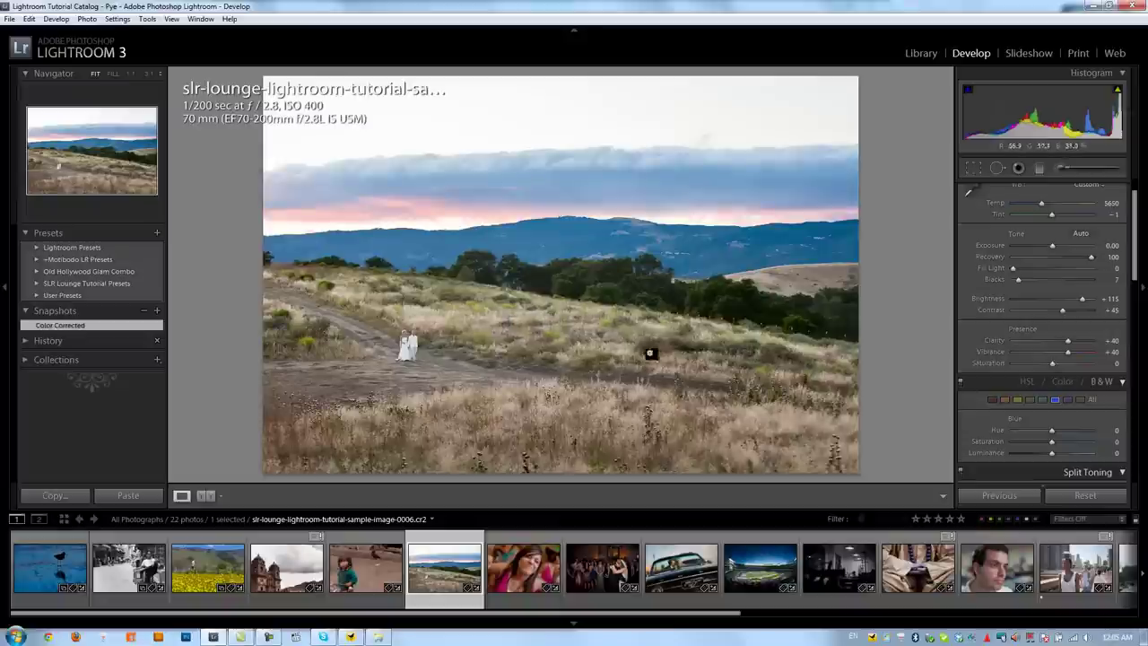
key("v")
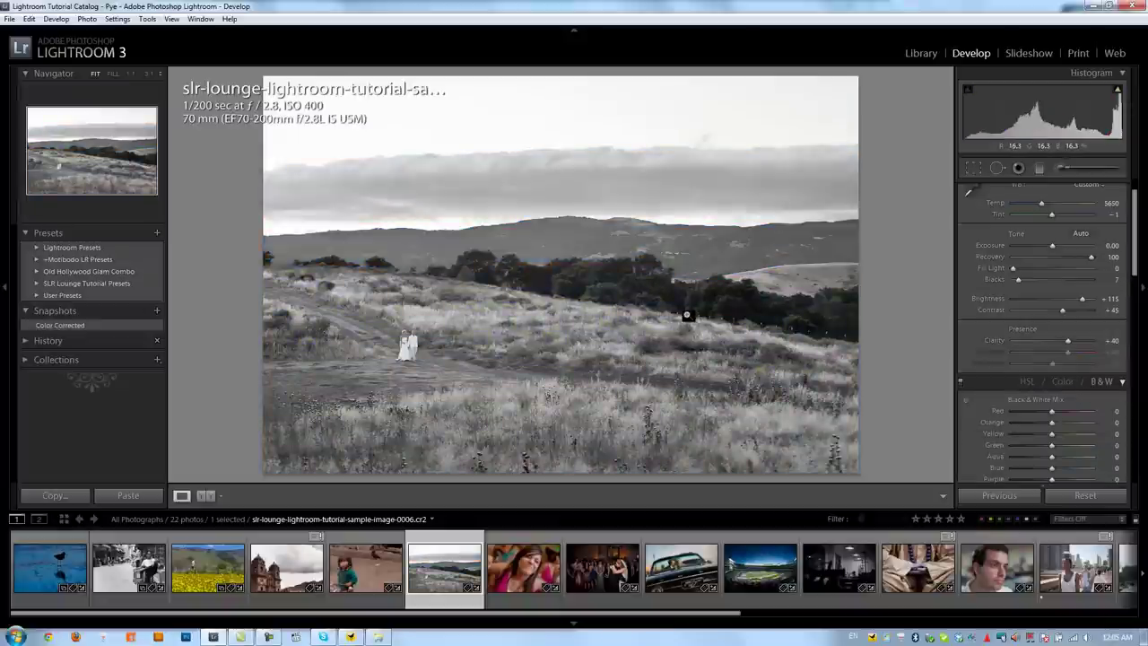
key("shift")
left_click(1077, 311)
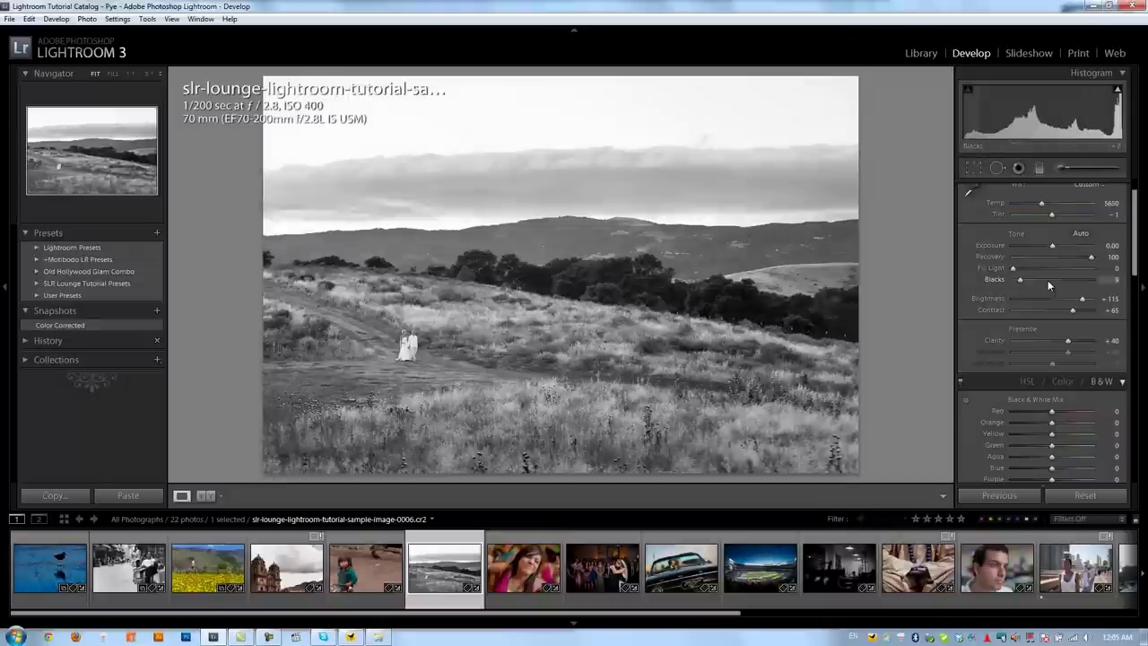
key("Up")
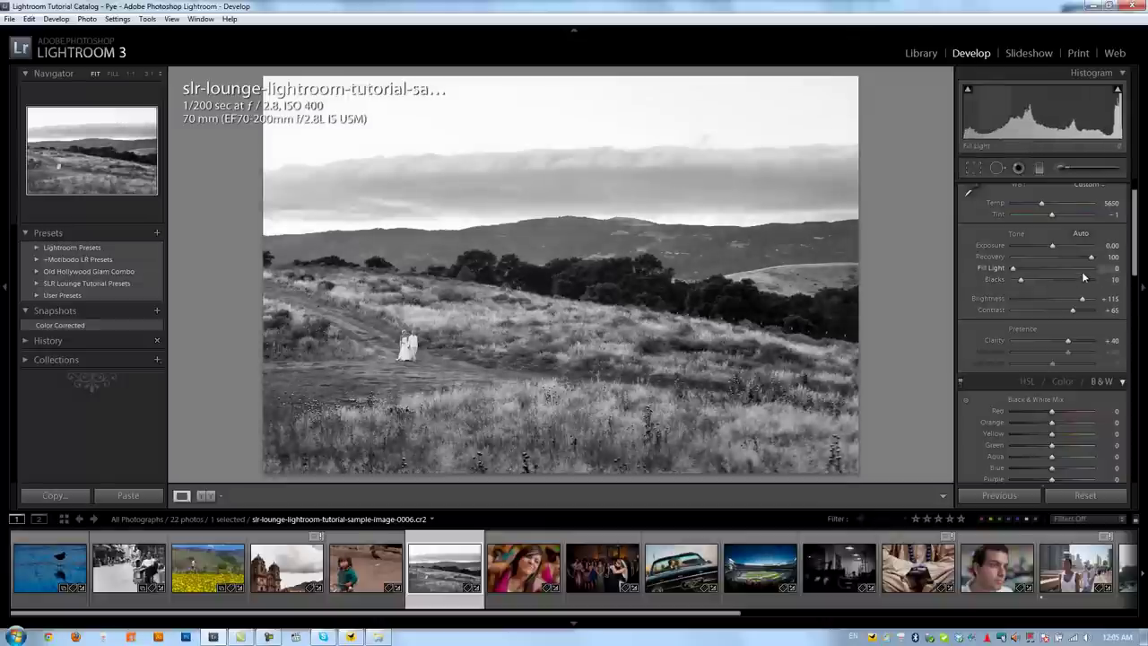
key("Up")
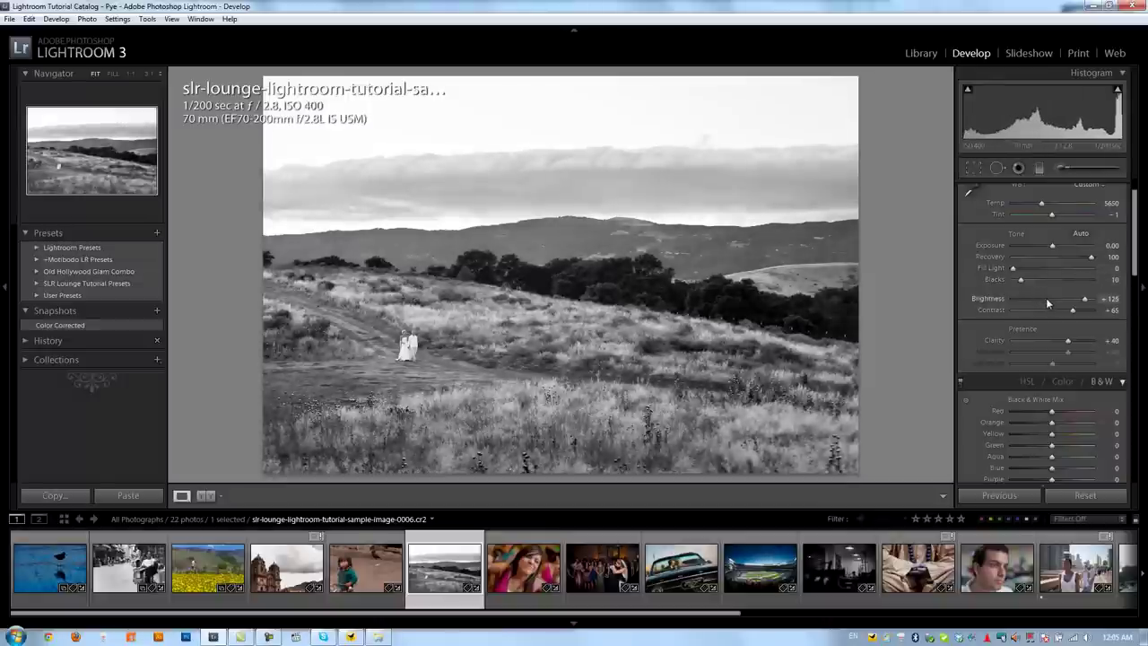
scroll(1038, 361, "up", 1)
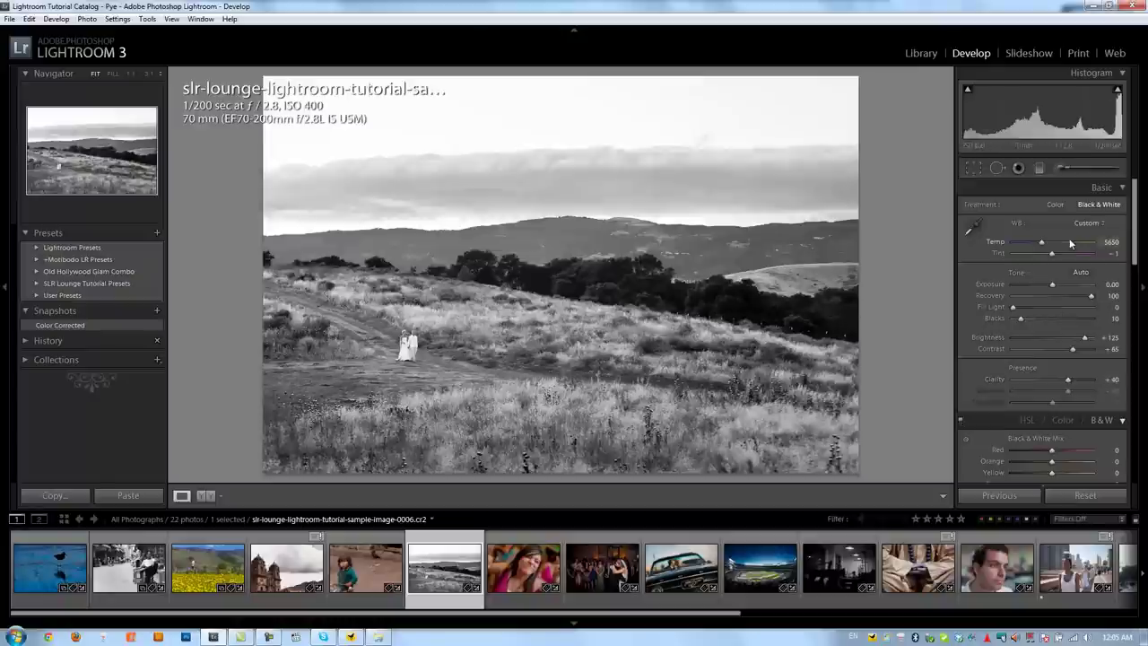
left_click(1090, 190)
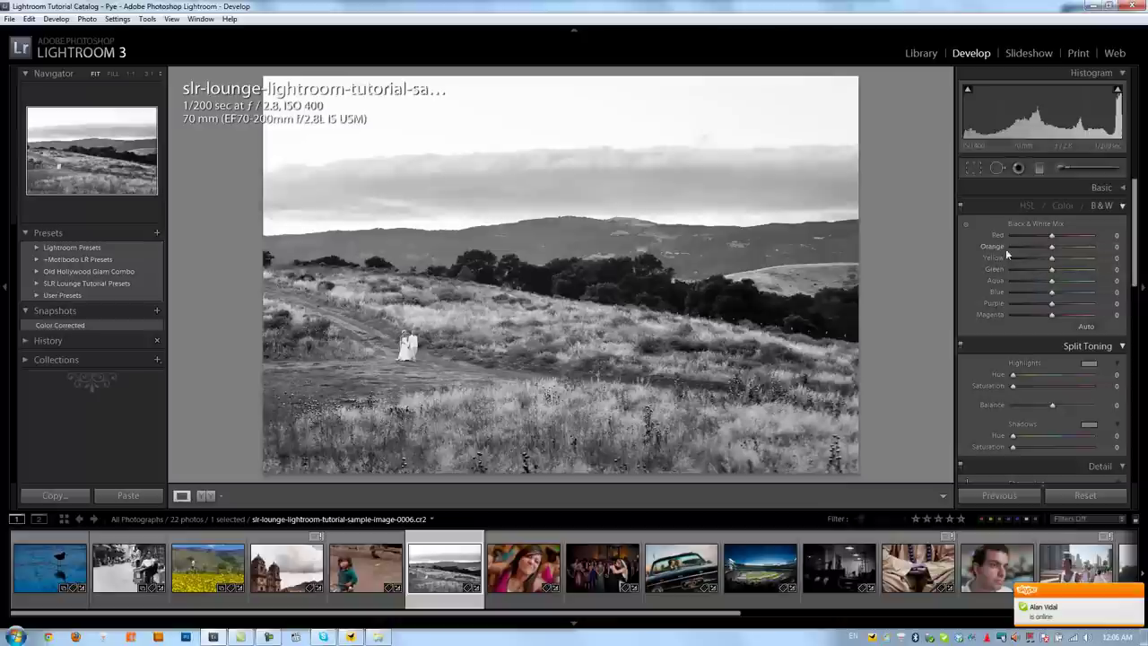
Darken sky and grass with the targeted B&W mix tool: Blue −59, Yellow −83, Orange −25.
left_click(966, 226)
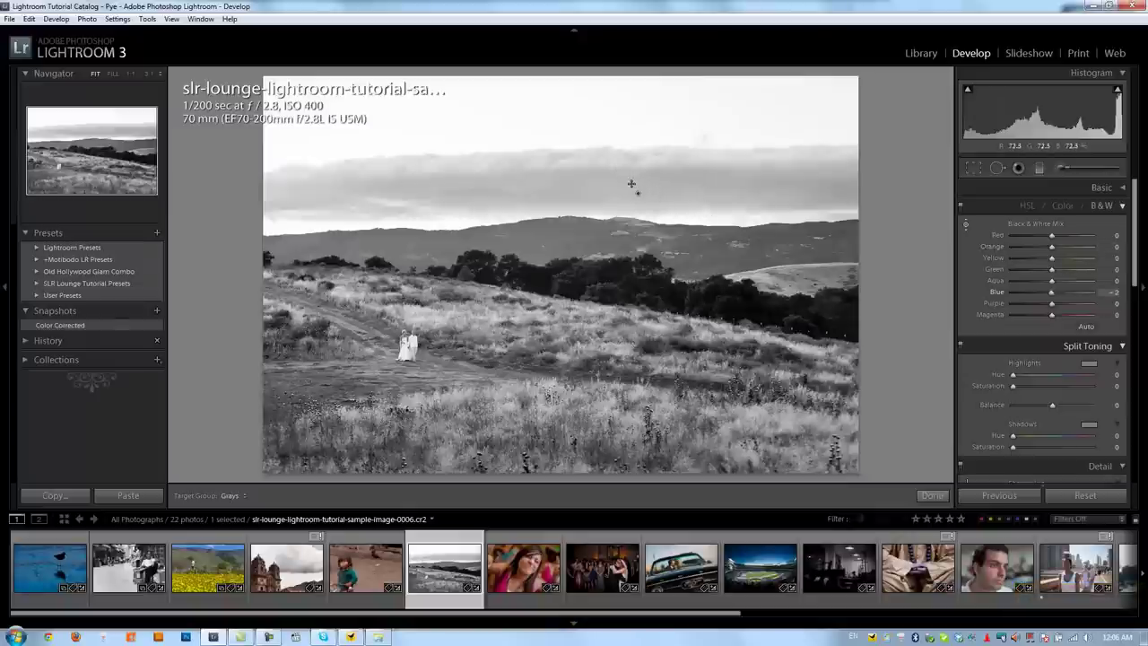
left_click_drag(632, 184, 640, 209)
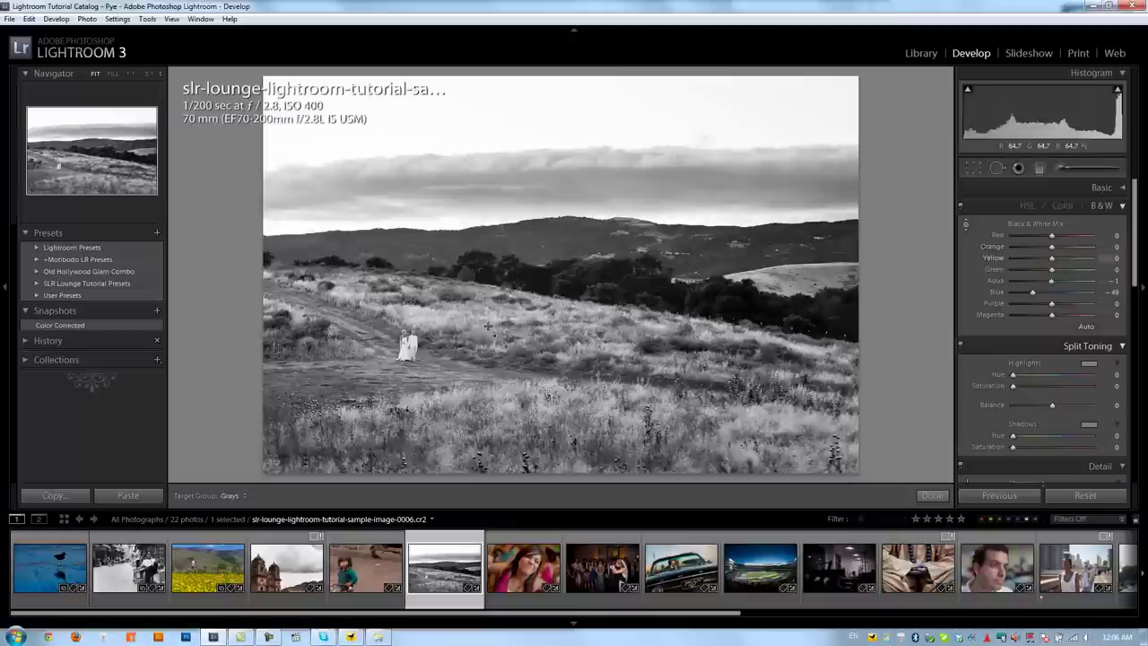
left_click_drag(489, 323, 494, 383)
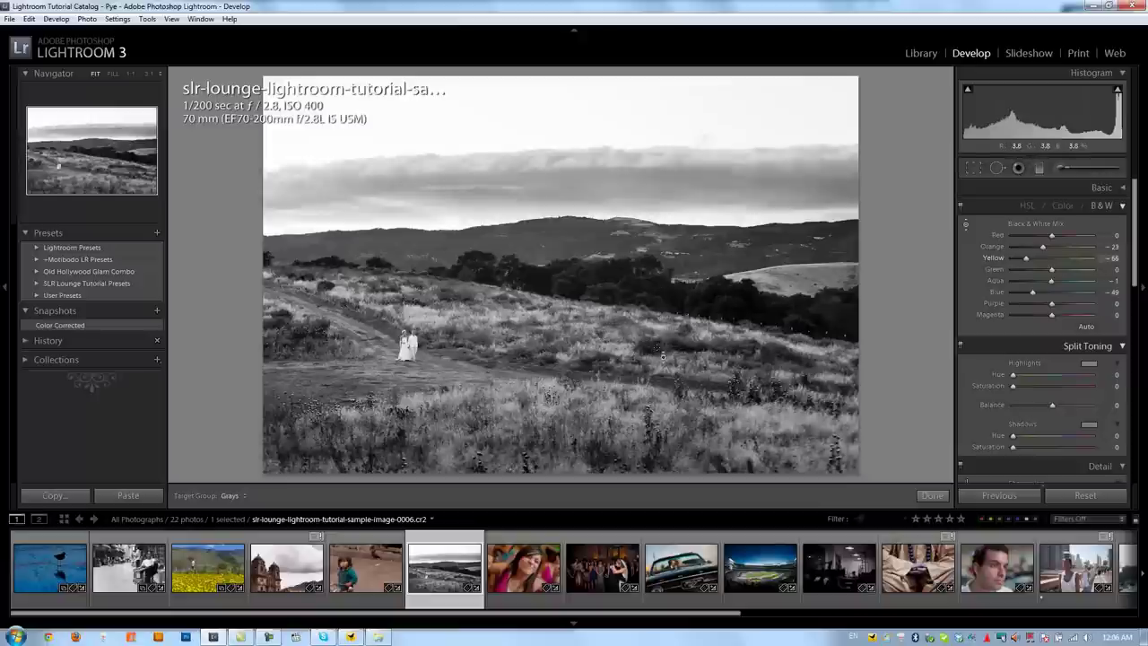
left_click_drag(665, 351, 671, 366)
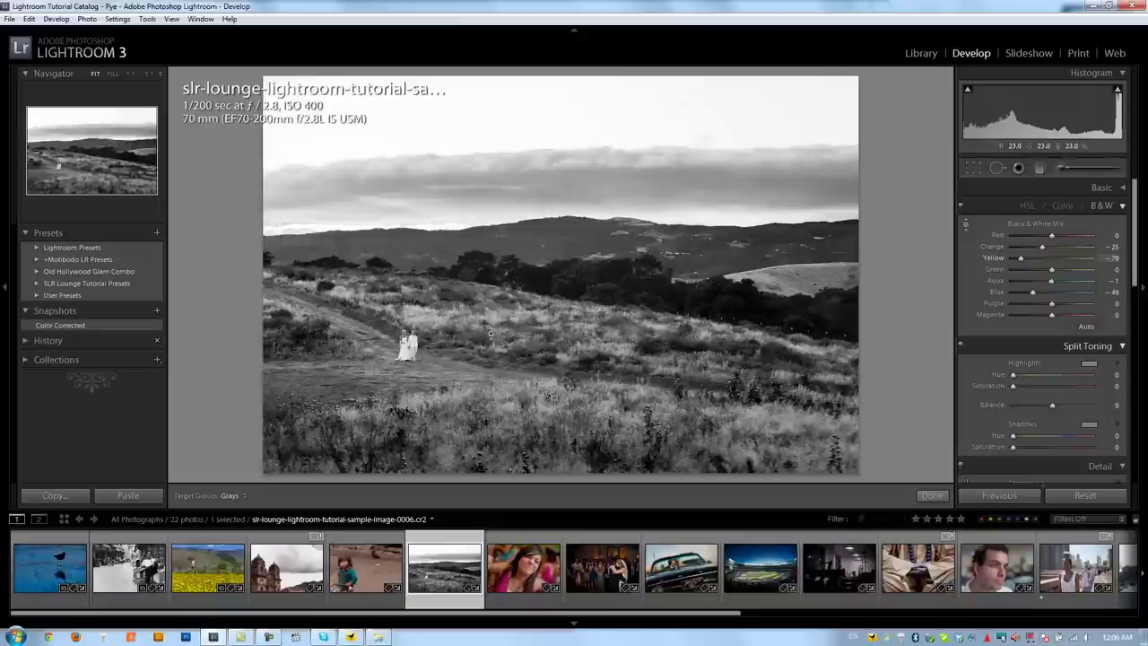
mouse_move(492, 330)
left_mouse_down()
mouse_move(494, 341)
mouse_move(504, 334)
left_mouse_up()
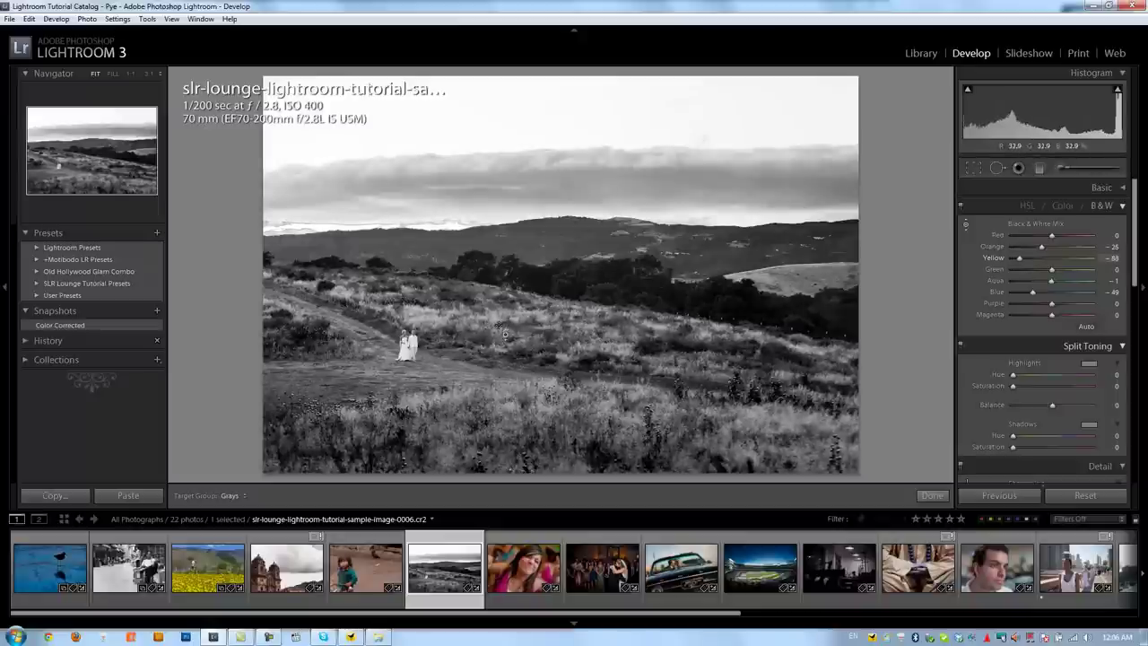
left_click_drag(581, 178, 557, 172)
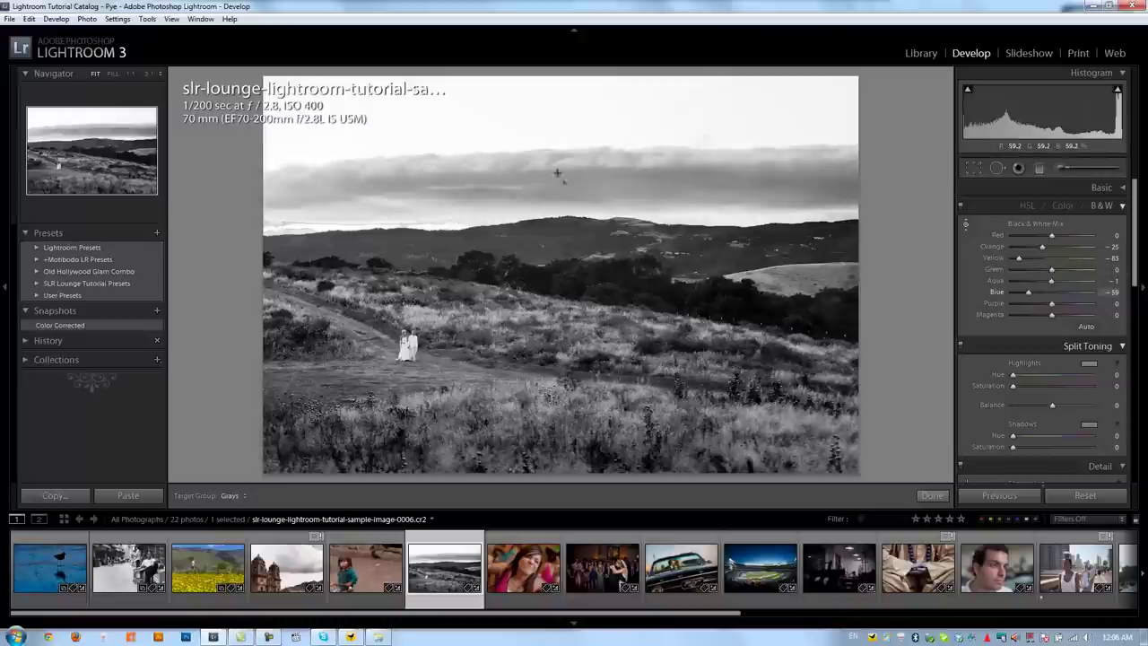
Save the current landscape edit as a snapshot named 'Dramatic Black and White'.
left_click(157, 311)
type("Dramatic Black")
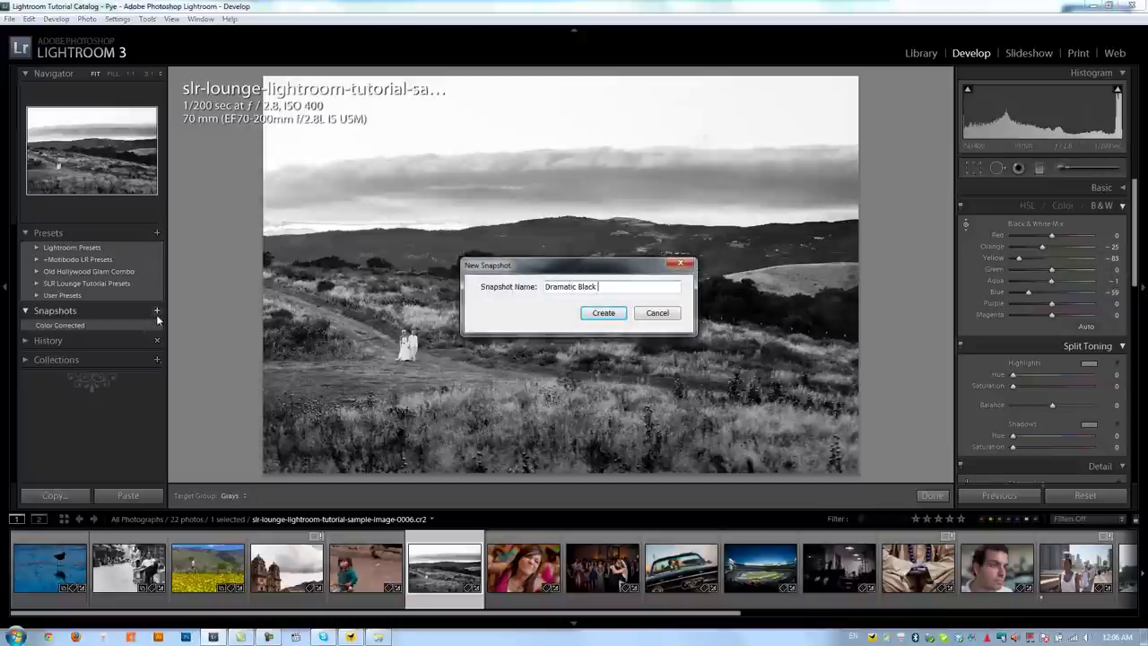
type(" and White")
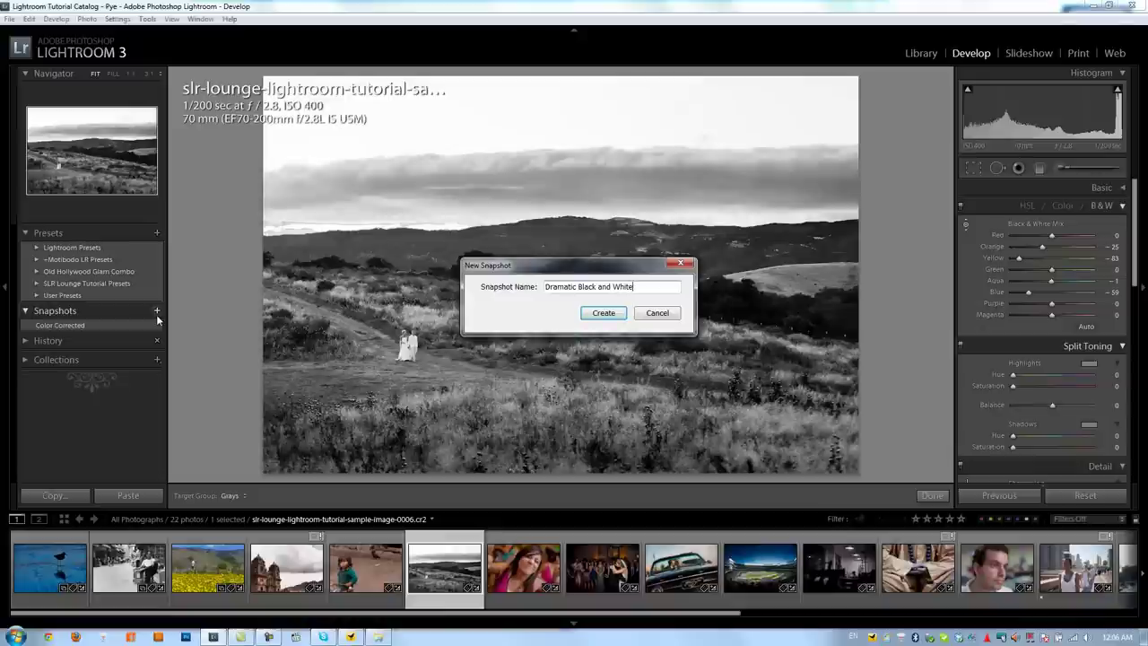
key("Return")
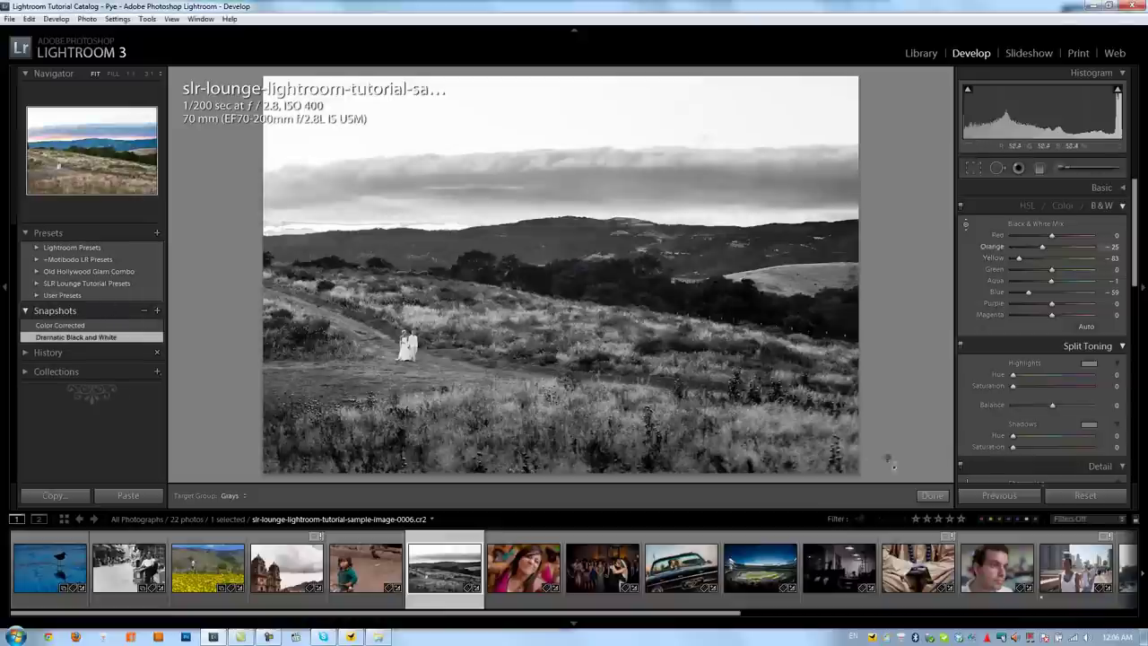
Starting from the Color Corrected snapshot, raise Contrast from +45 to +65 in the Basic panel.
left_click(119, 326)
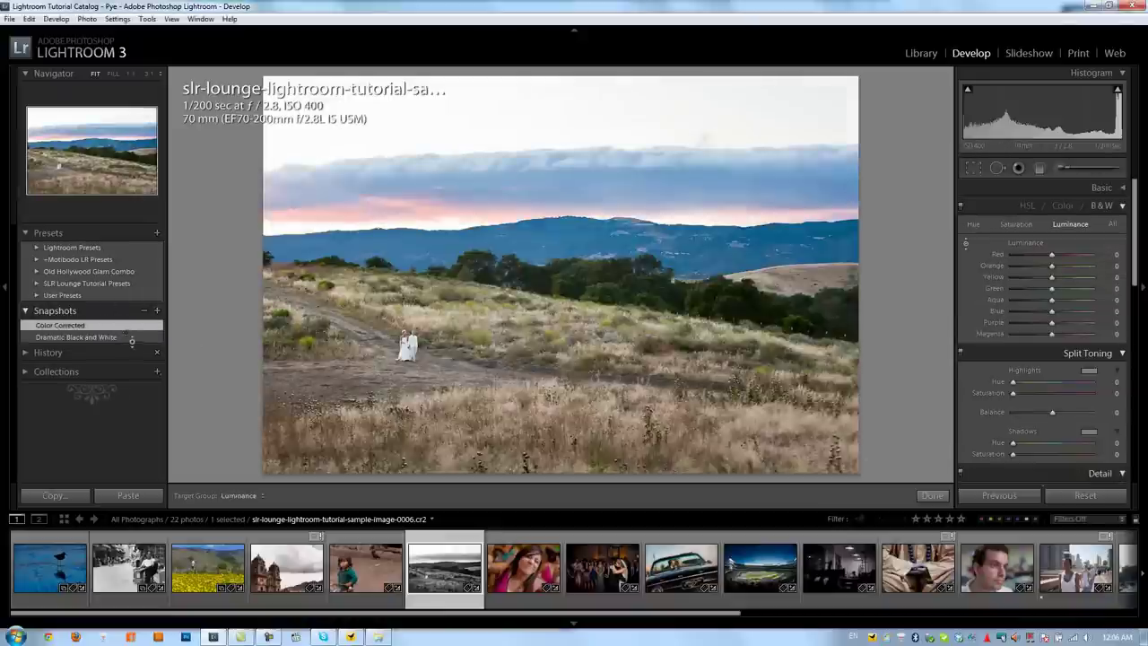
left_click(76, 338)
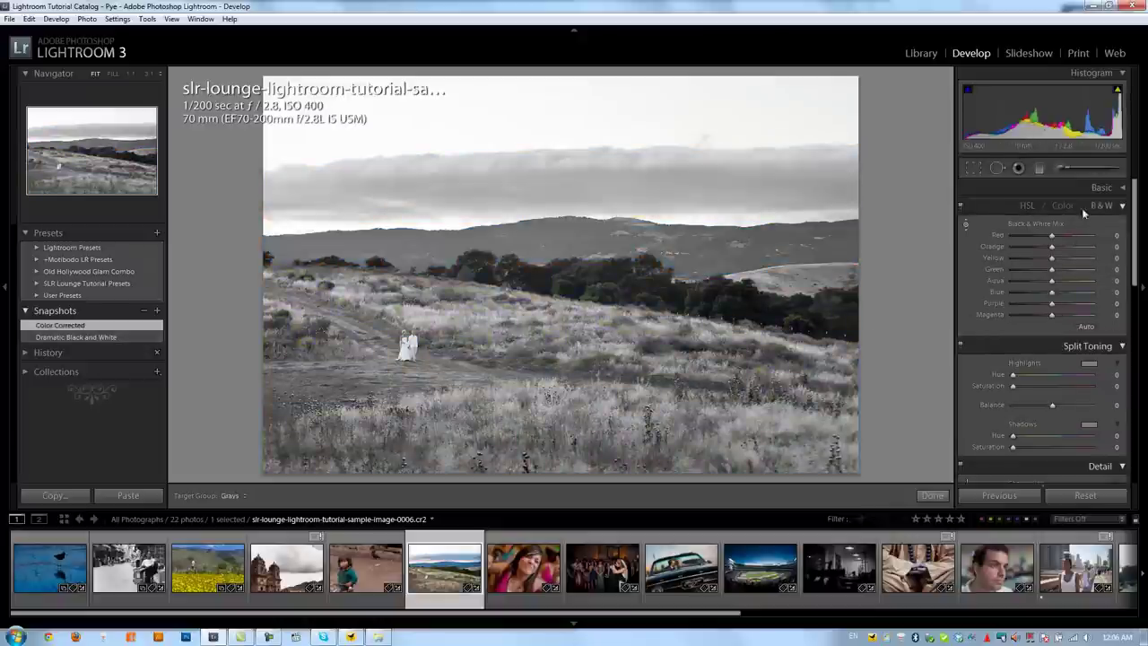
left_click(1100, 188)
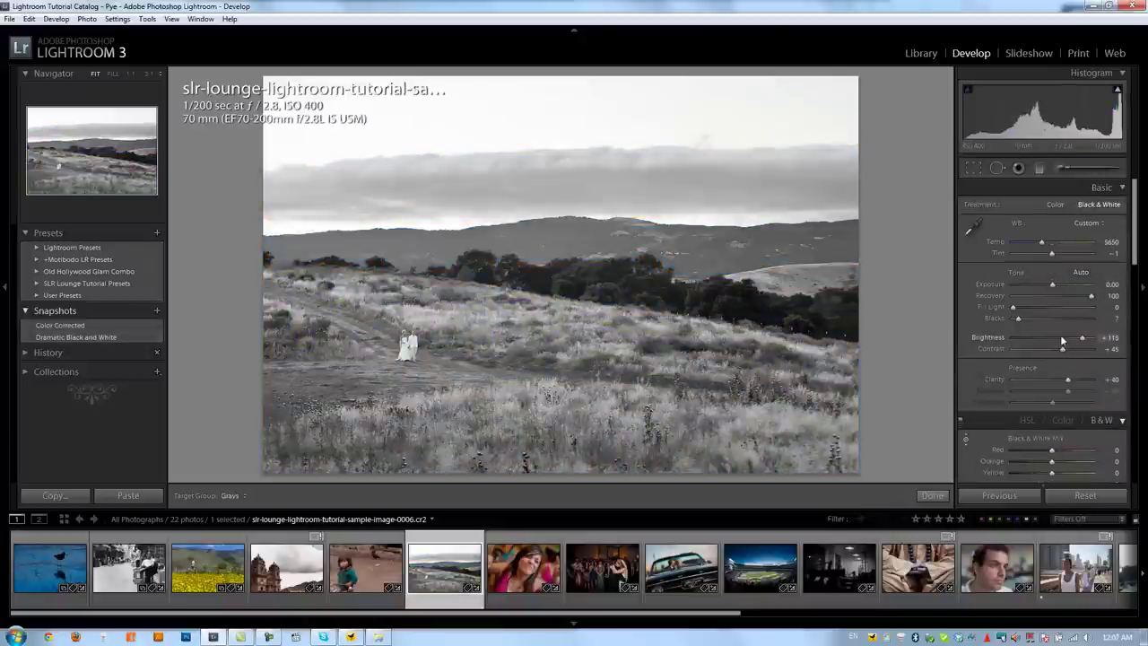
mouse_move(1060, 350)
left_mouse_down()
mouse_move(1074, 355)
mouse_move(1066, 323)
mouse_move(1079, 339)
left_mouse_up()
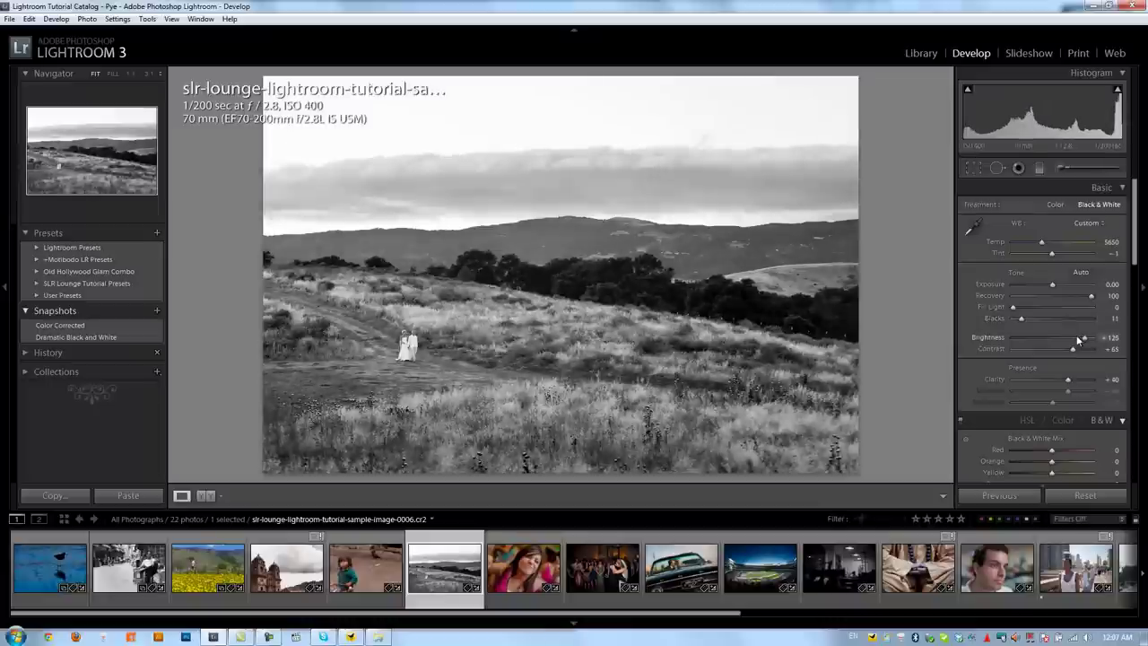
Save the current landscape look as a snapshot named 'Black and White'.
left_click(160, 311)
type("Bla")
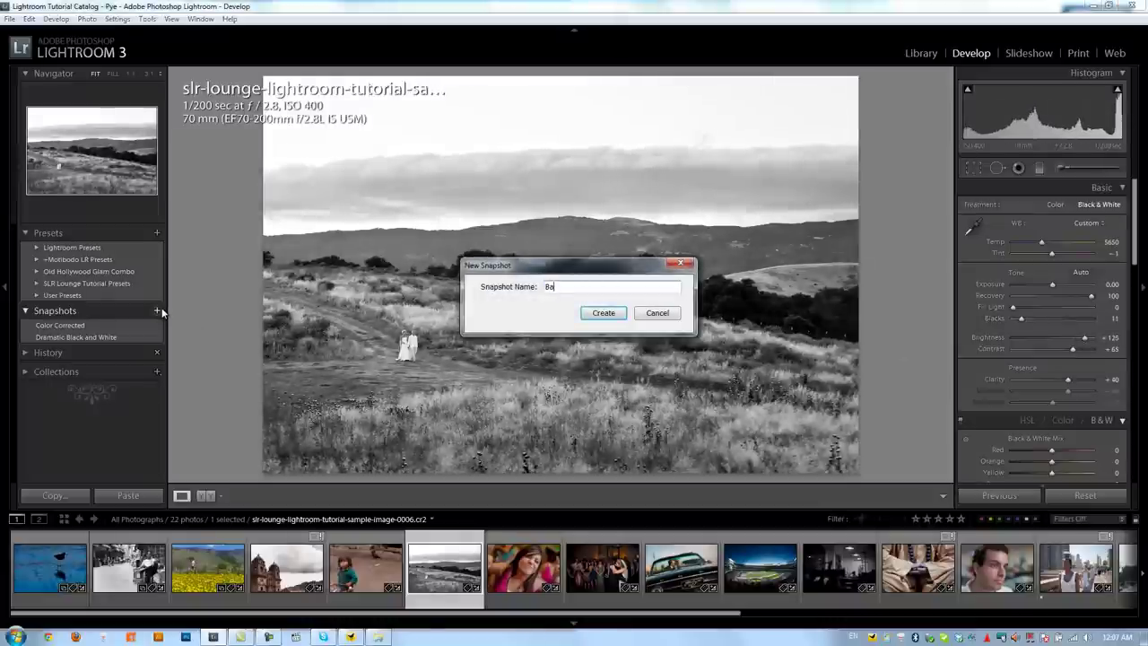
type("ck and White")
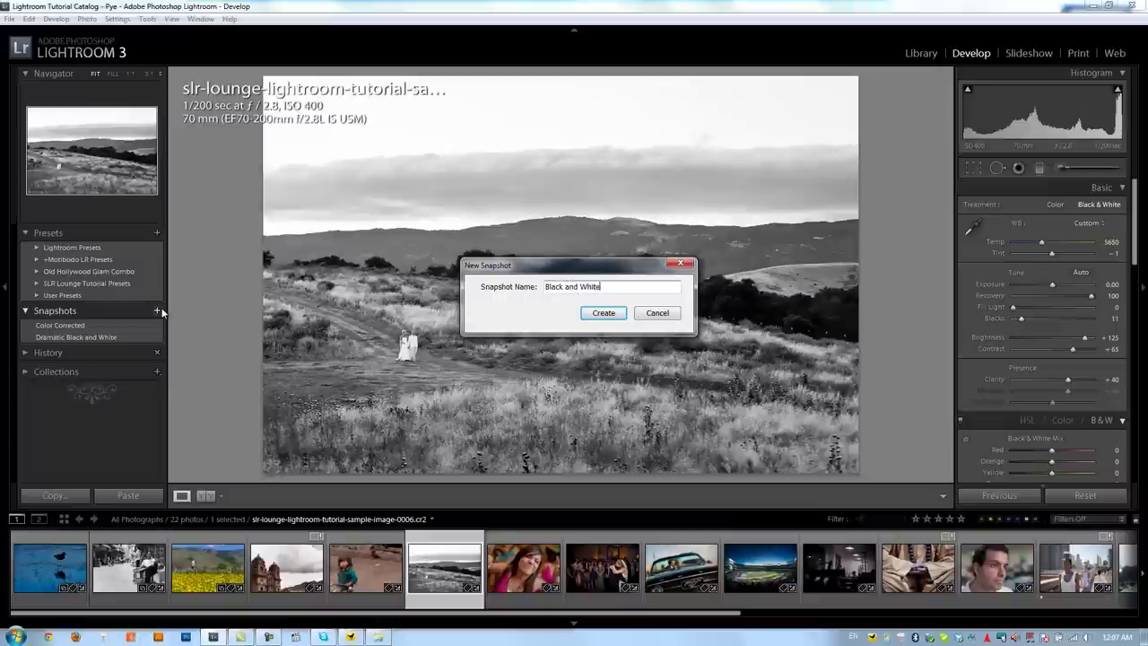
key("Return")
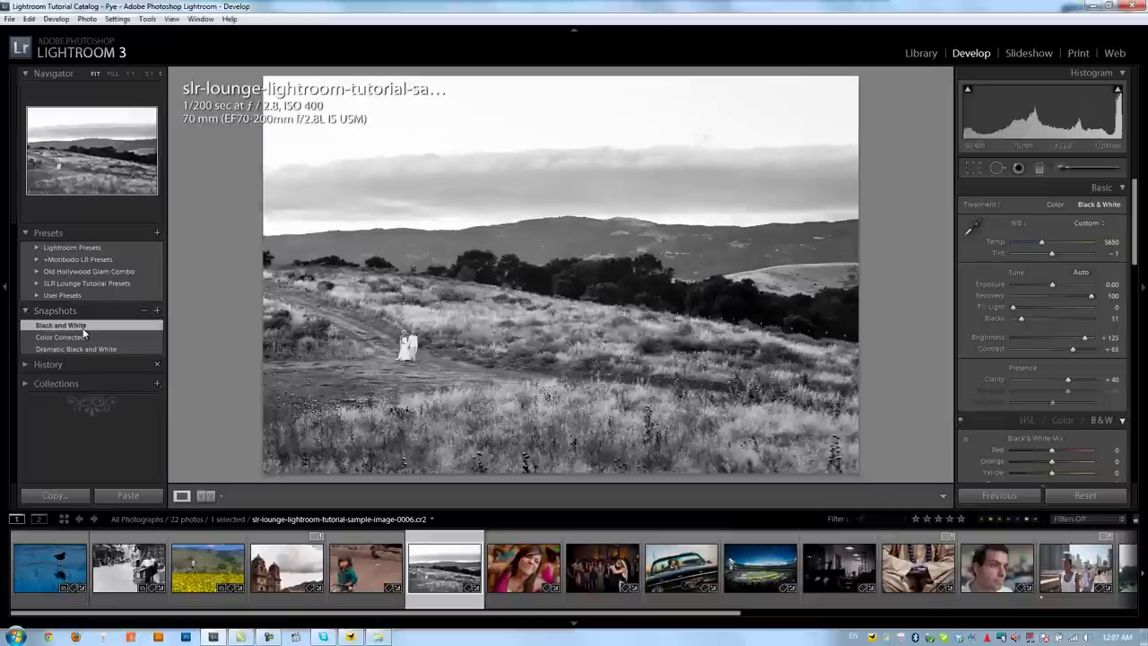
Compare the Black and White and Dramatic Black and White snapshots, ending on Dramatic.
left_click(91, 349)
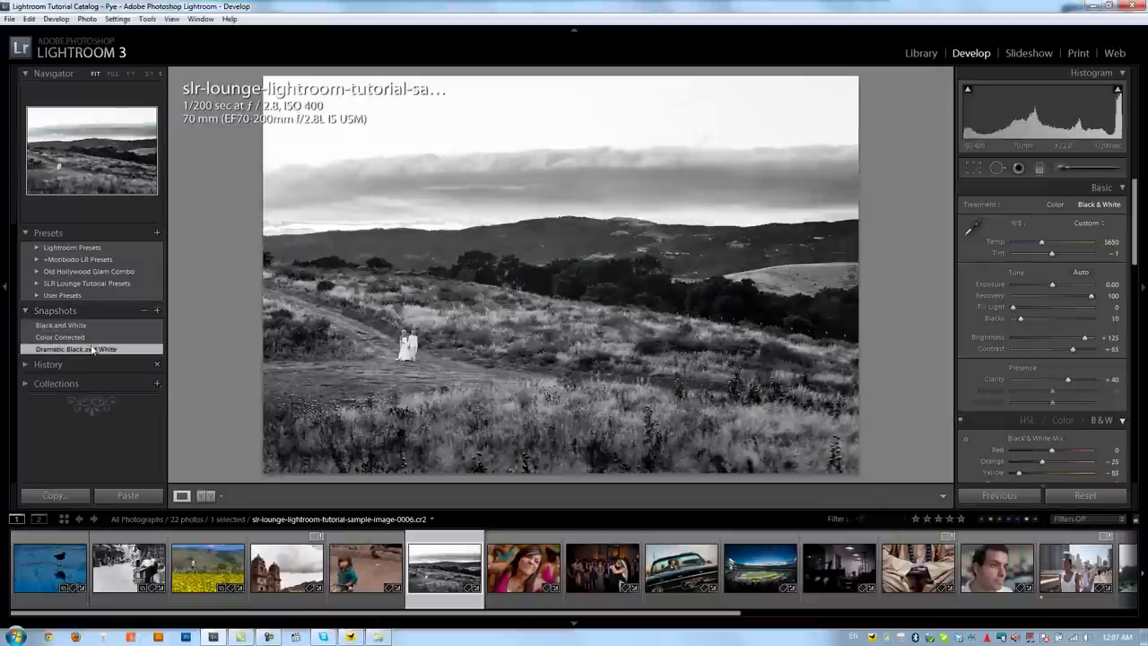
left_click(121, 324)
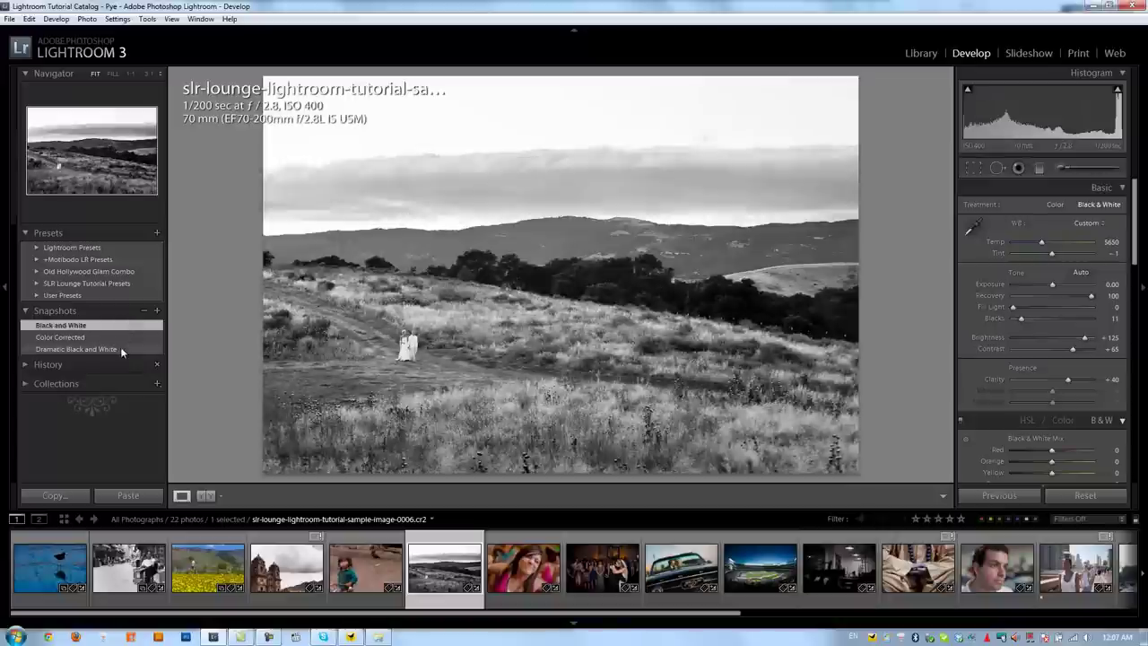
left_click(120, 348)
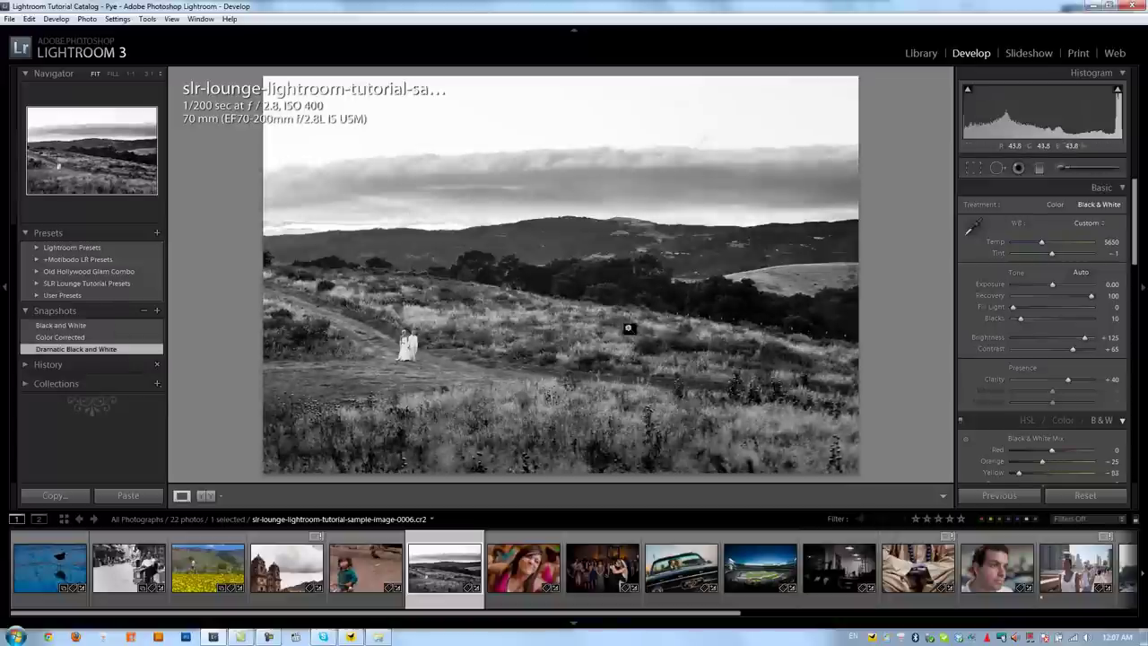
scroll(971, 347, "down", 3)
scroll(979, 345, "down", 3)
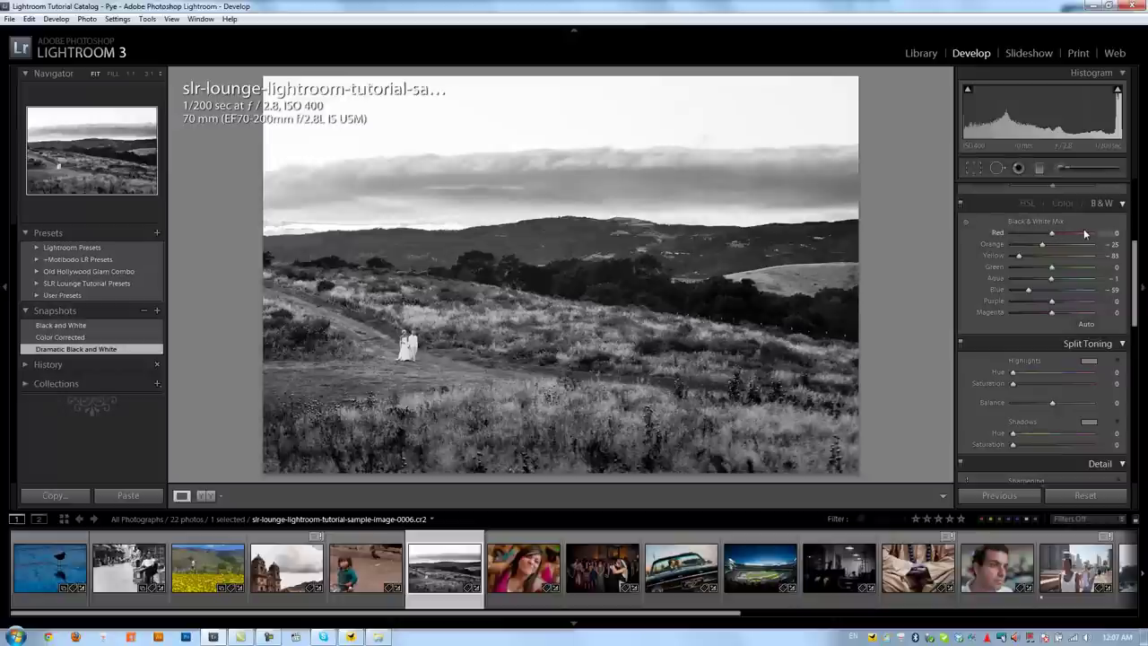
key("v")
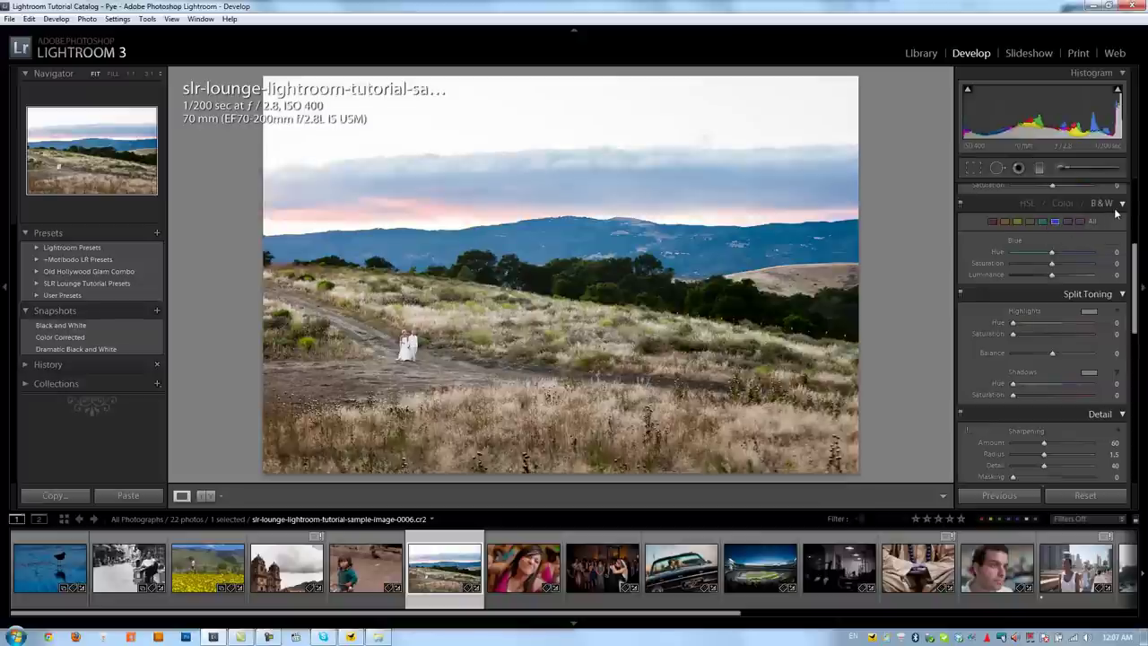
key("v")
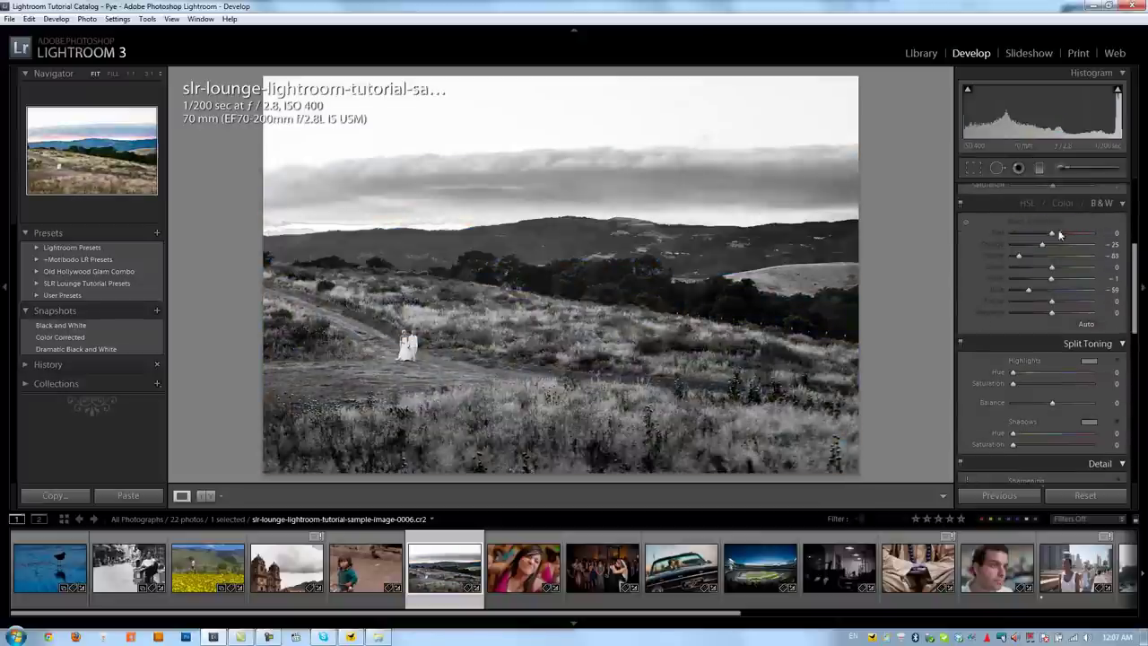
key("v")
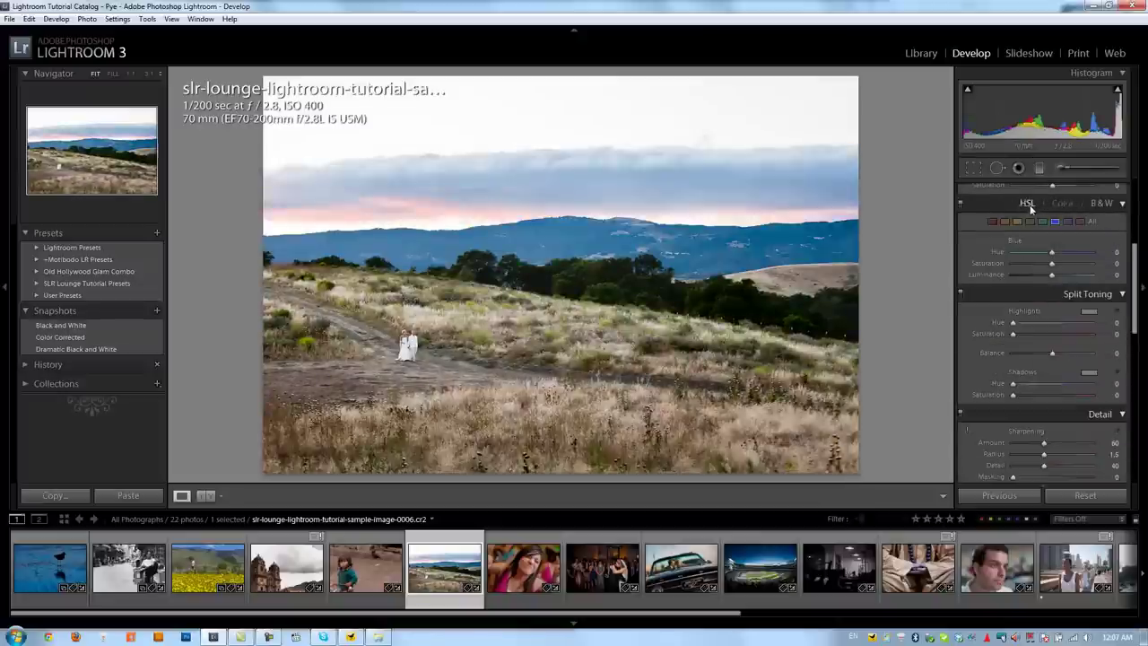
key("v")
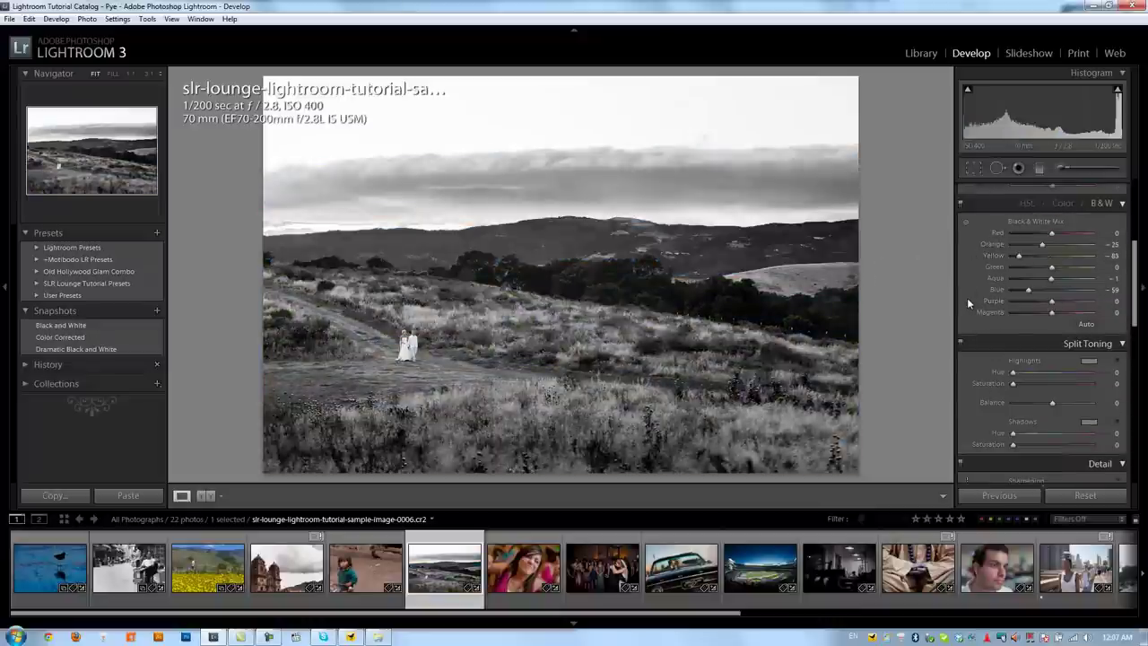
scroll(967, 298, "up", 3)
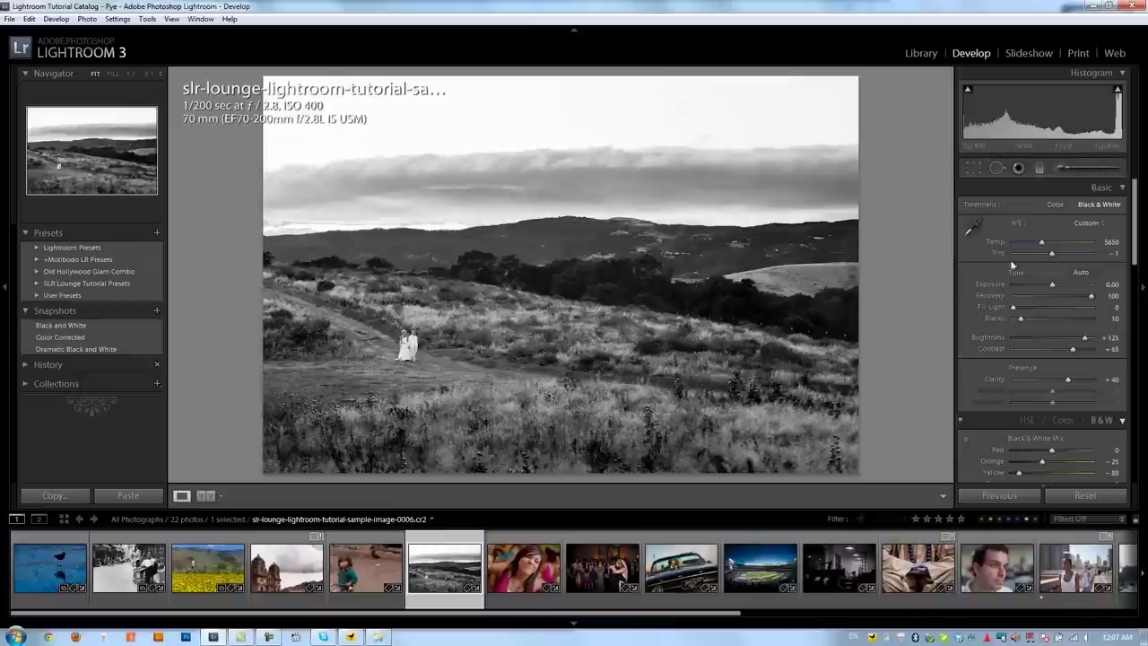
left_click(308, 220)
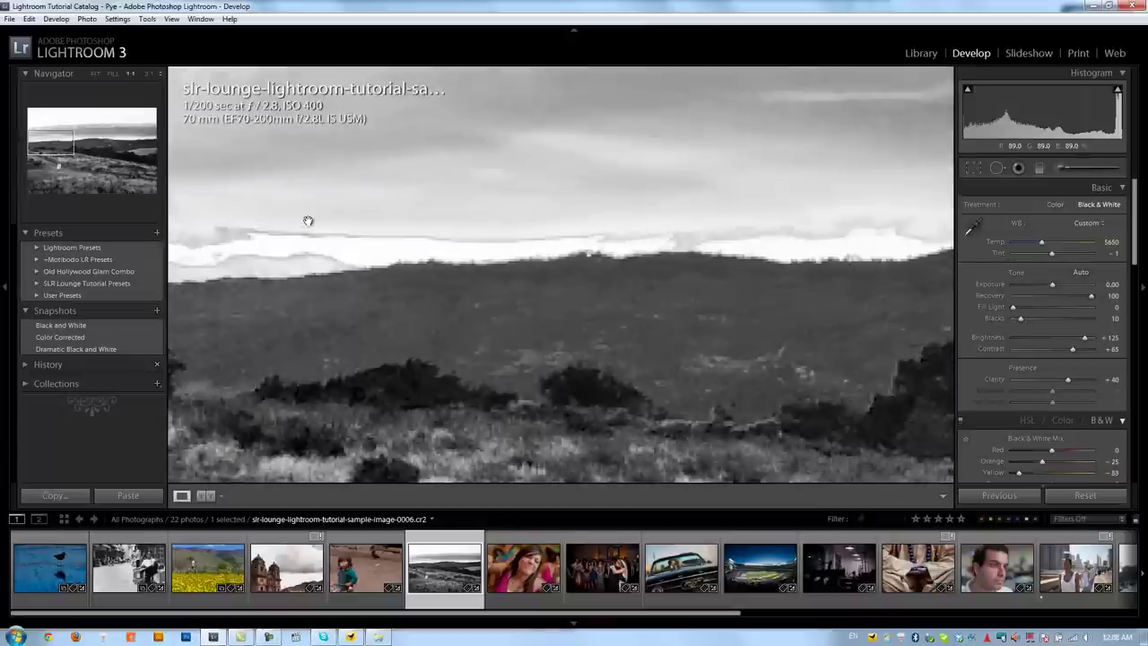
left_click_drag(338, 249, 541, 259)
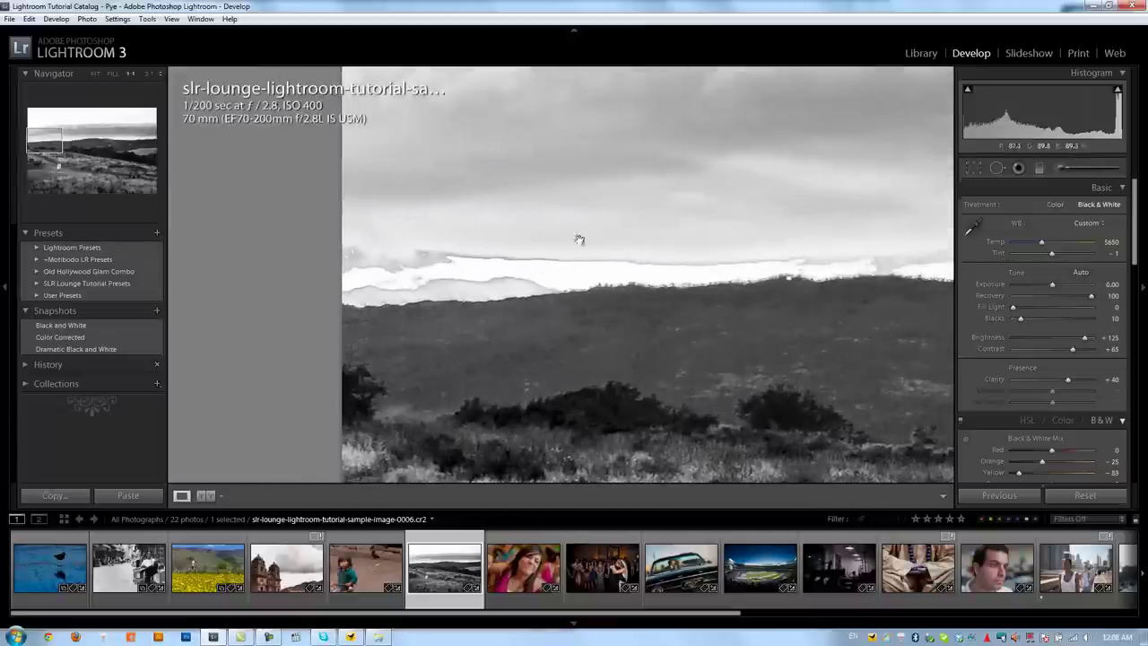
left_click_drag(624, 267, 451, 224)
left_click(451, 224)
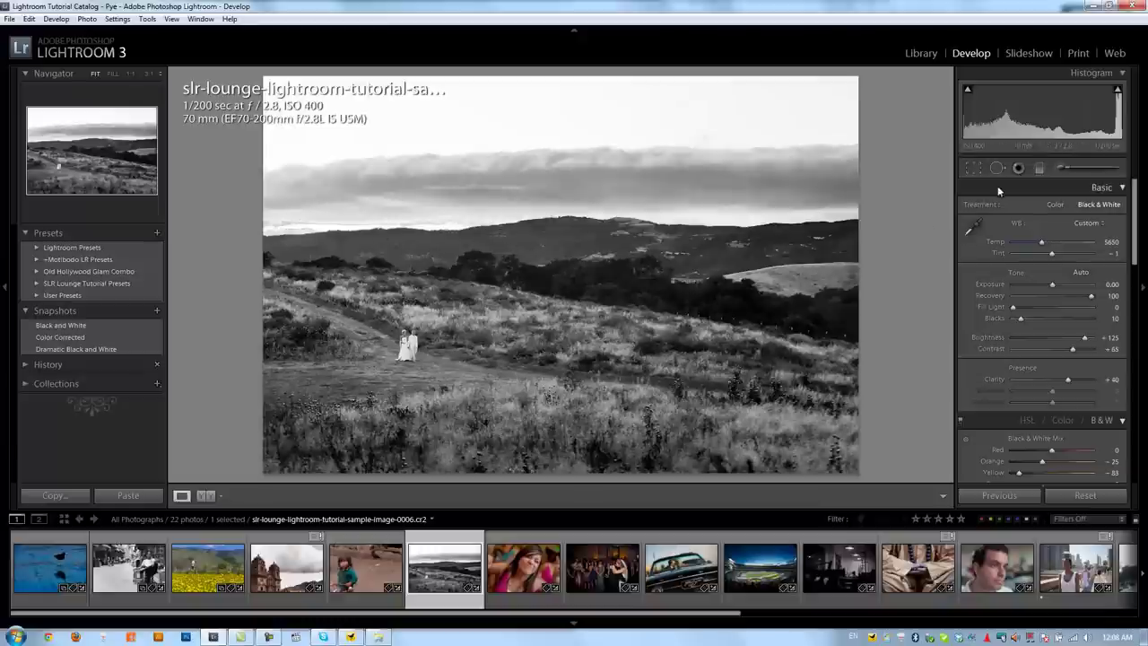
scroll(1005, 369, "down", 3)
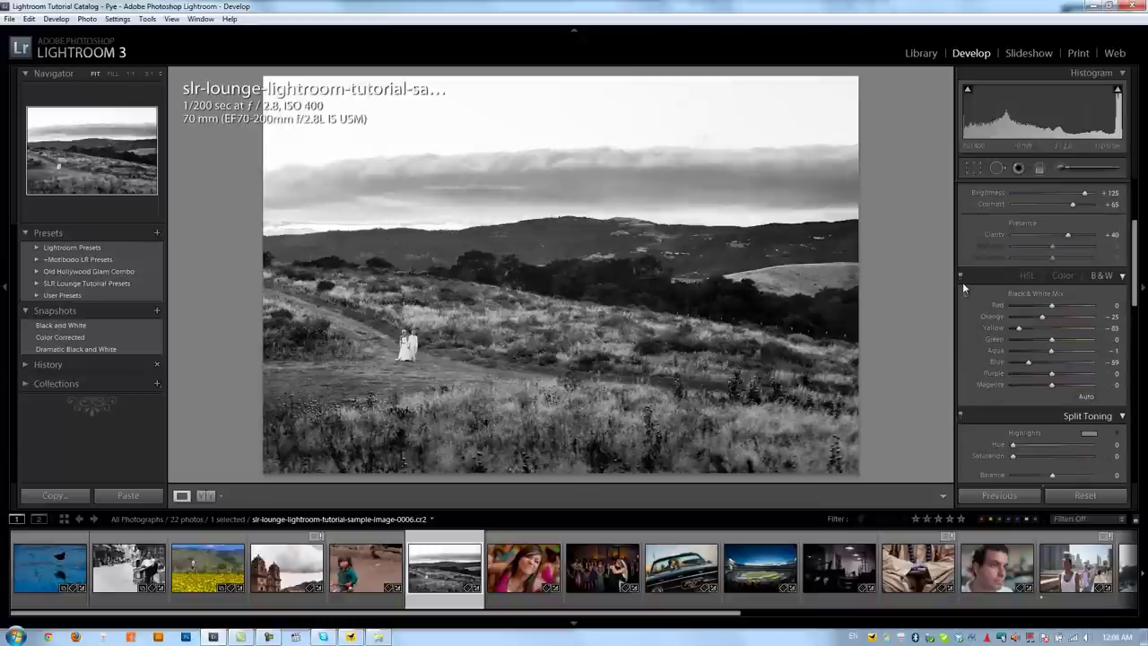
Ease the grey mix to Orange −55 and Yellow −60, then update the Dramatic Black and White snapshot.
left_click(962, 281)
left_click(961, 296)
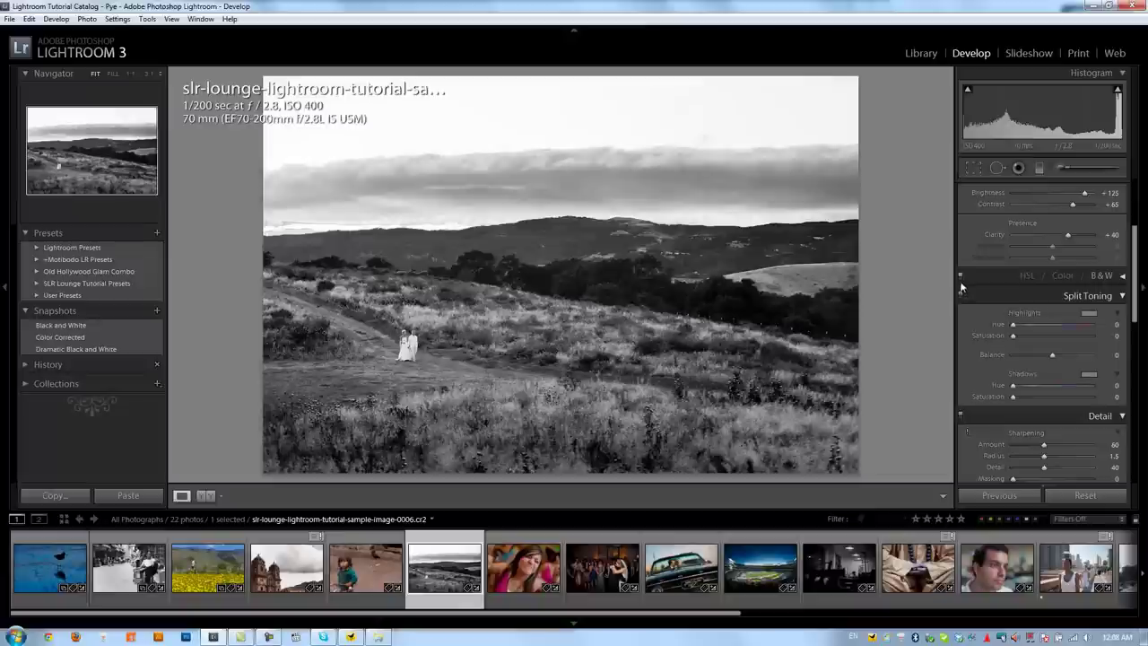
left_click(1120, 277)
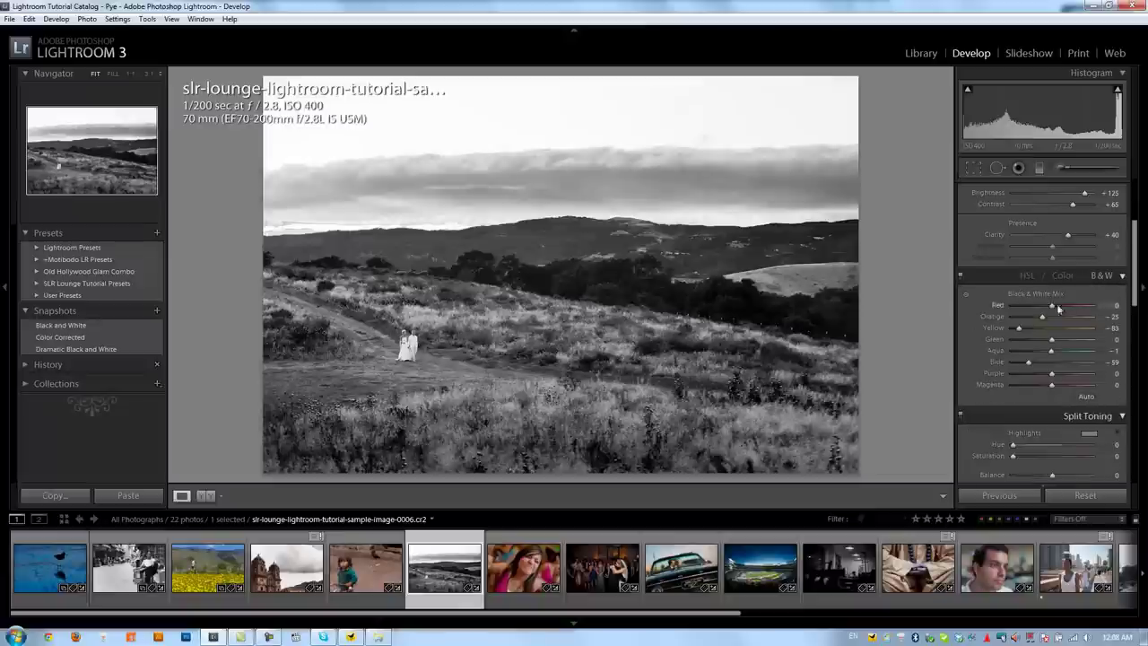
left_click(964, 291)
left_click_drag(428, 195, 425, 183)
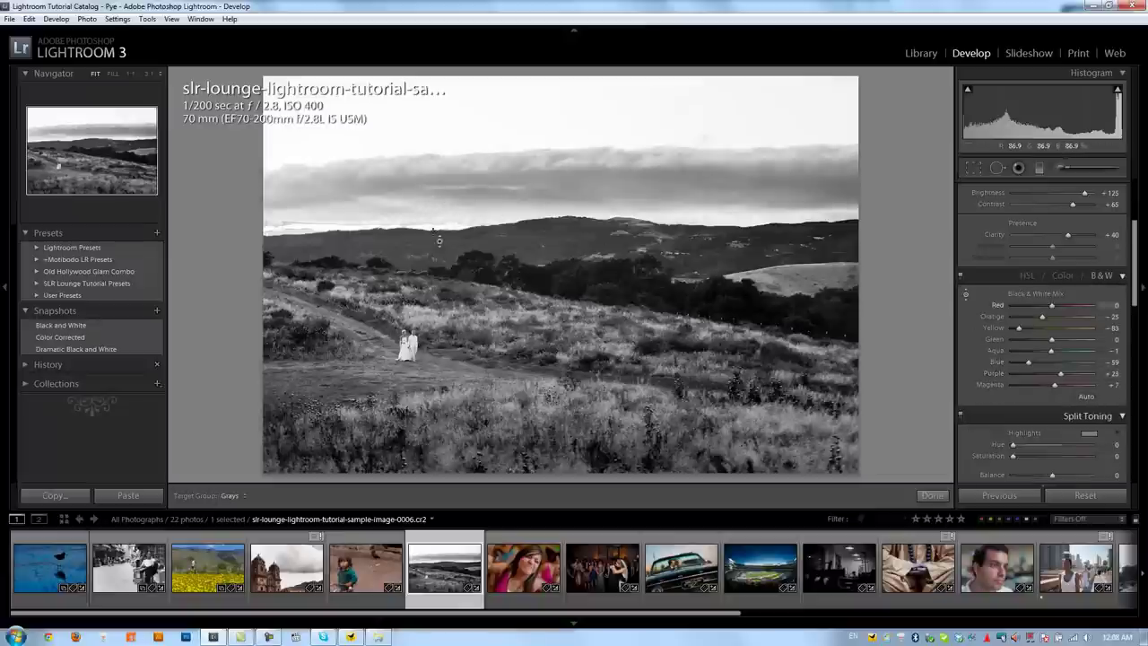
left_click_drag(439, 223, 452, 200)
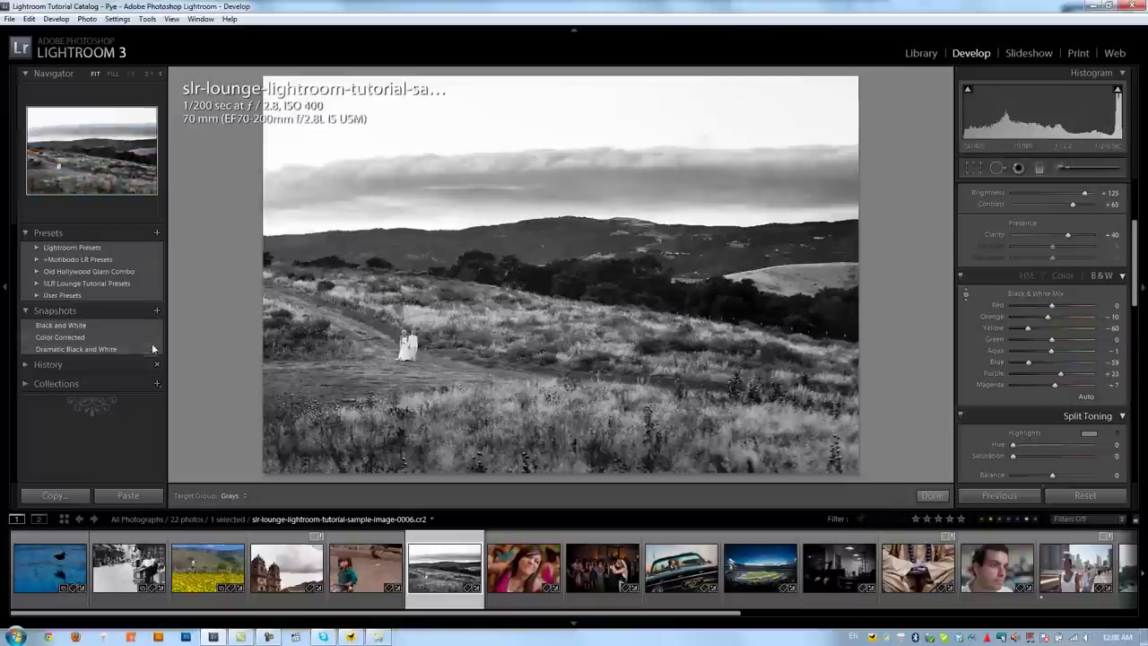
right_click(98, 355)
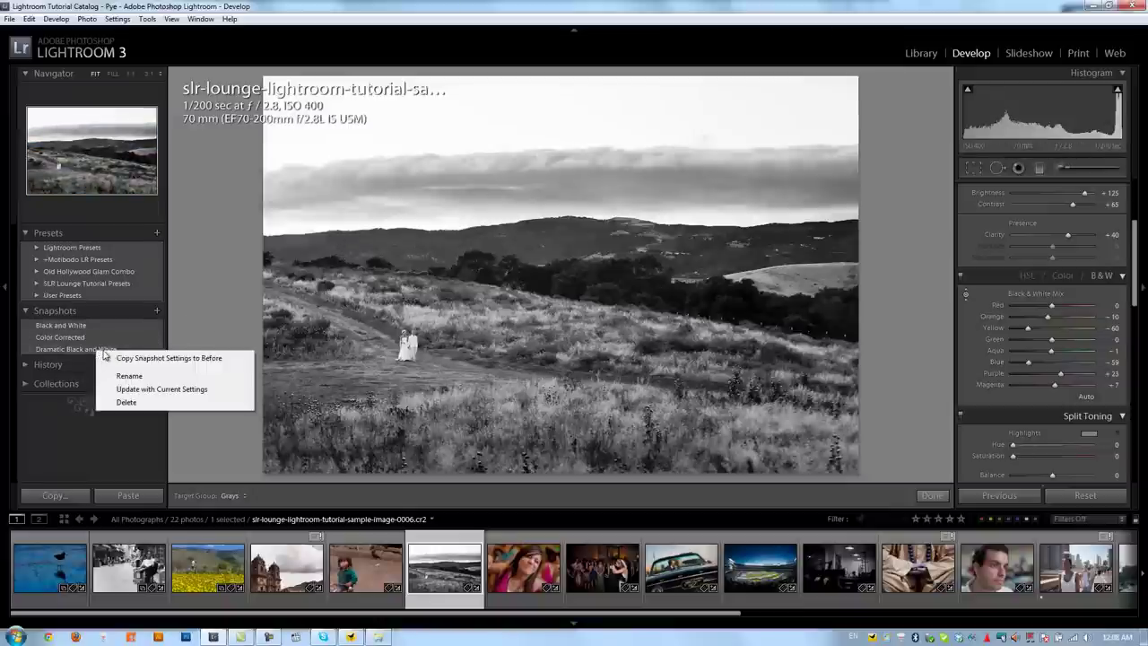
left_click(151, 390)
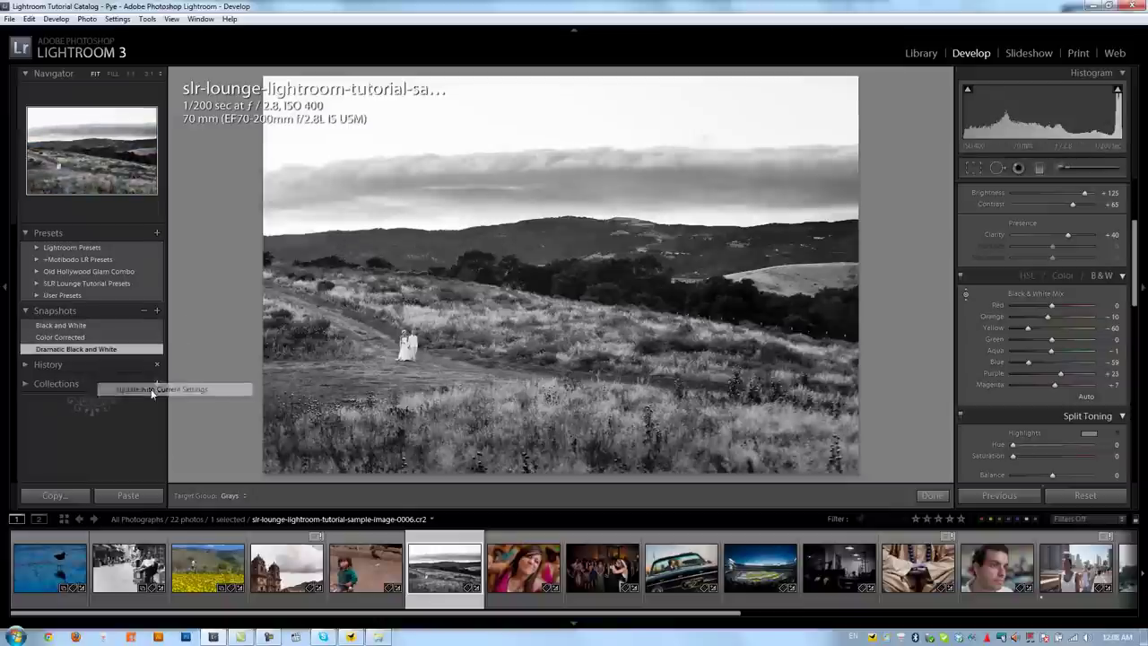